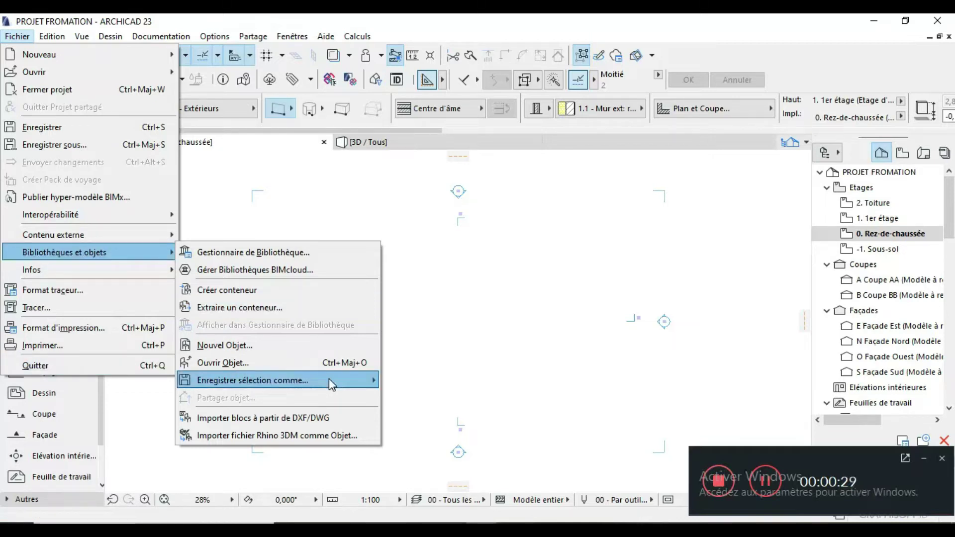
mouse_move(329, 380)
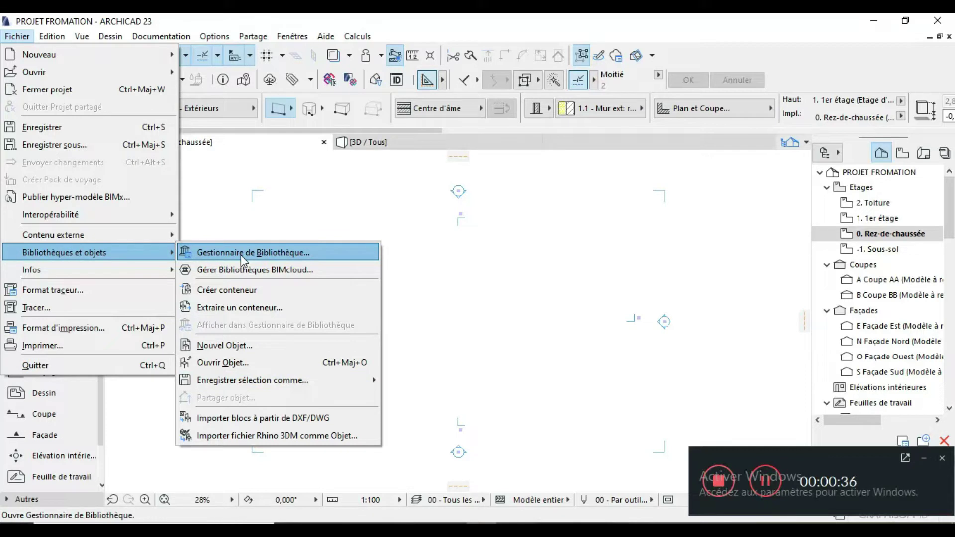
click(924, 461)
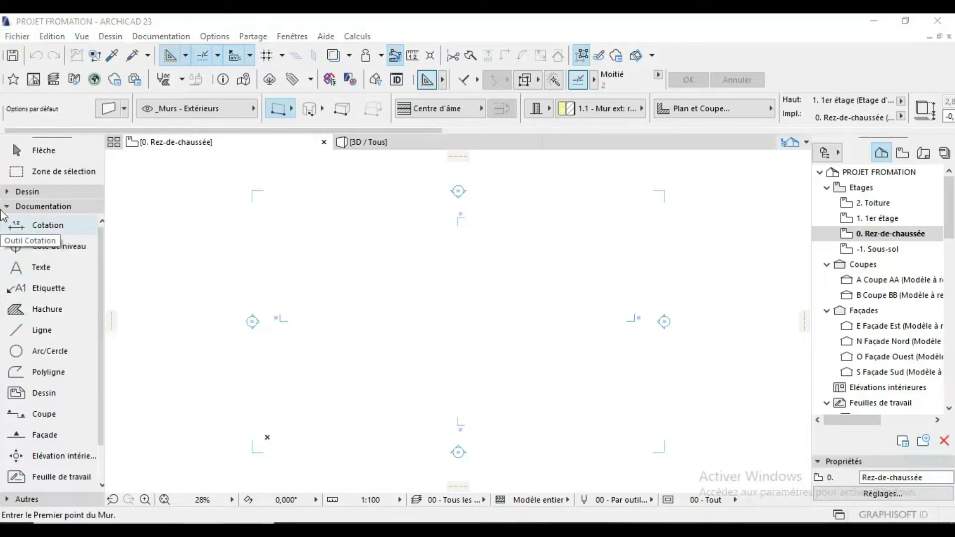
Add the Objet 3D folder from Téléchargements > Compressed to the project's libraries in the Library Manager
click(16, 36)
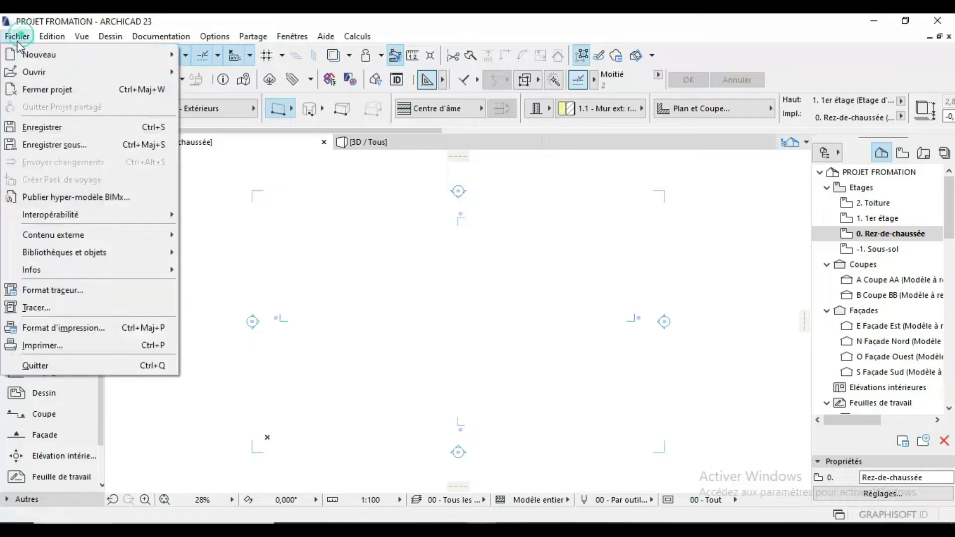
mouse_move(164, 252)
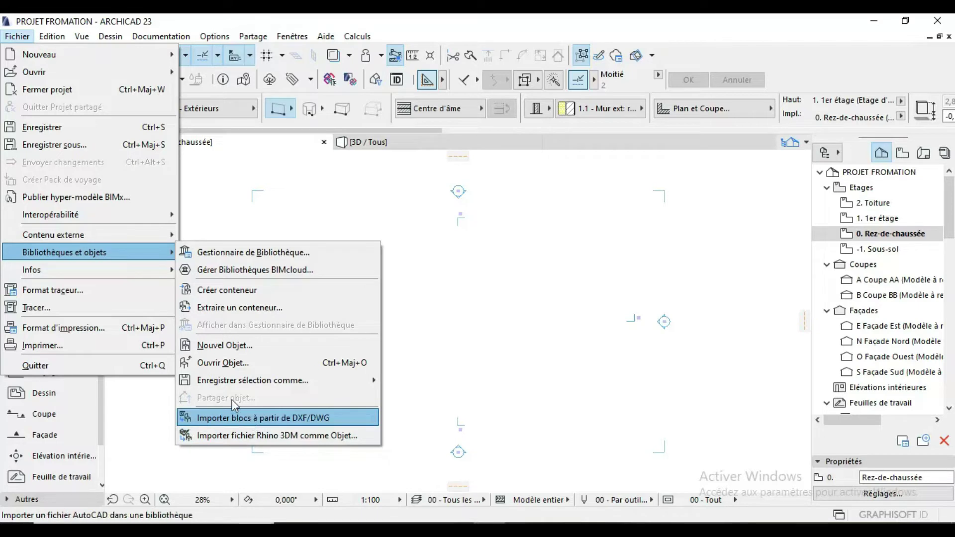
click(243, 252)
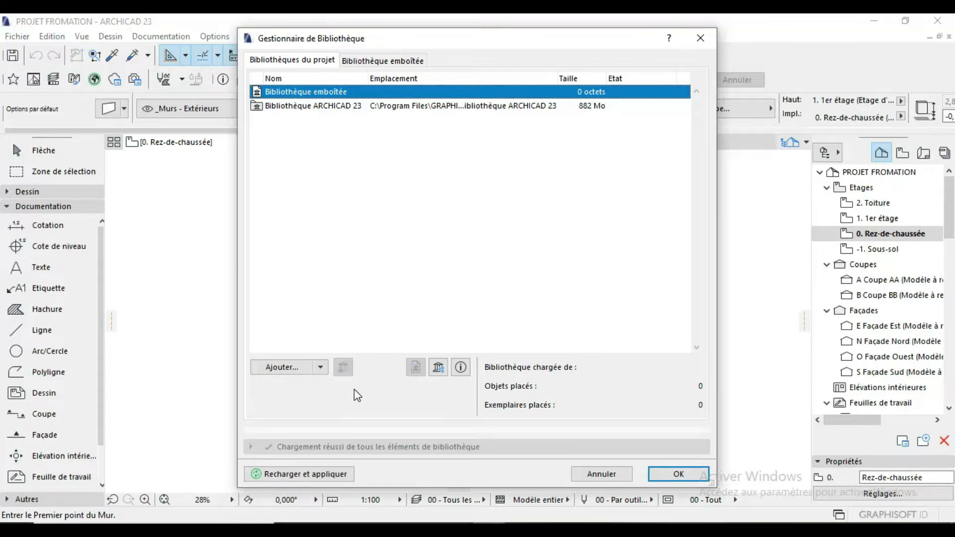
click(283, 369)
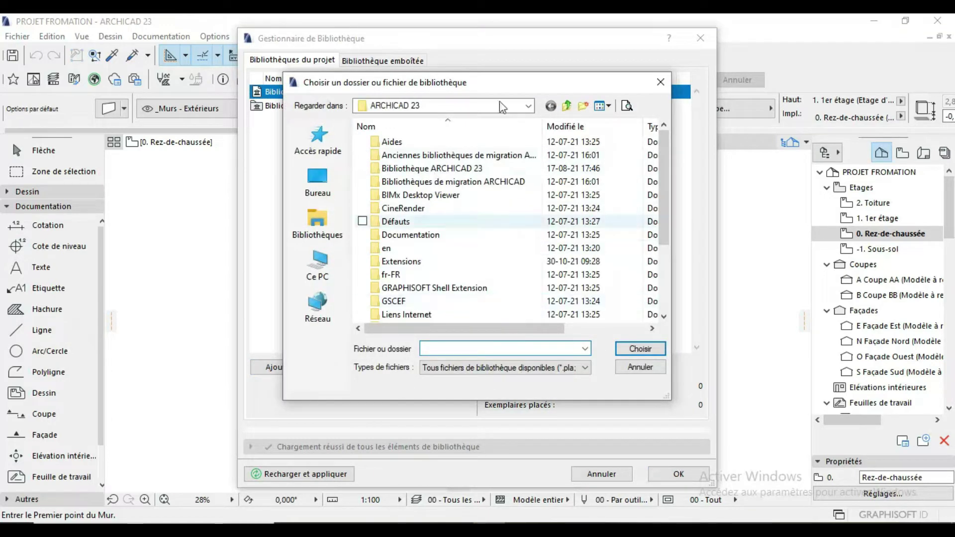
click(528, 106)
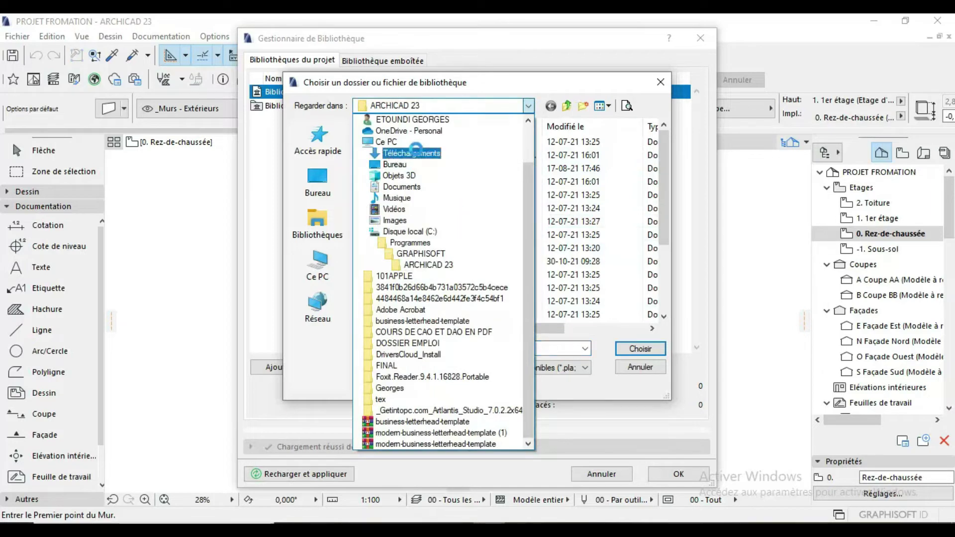
click(416, 153)
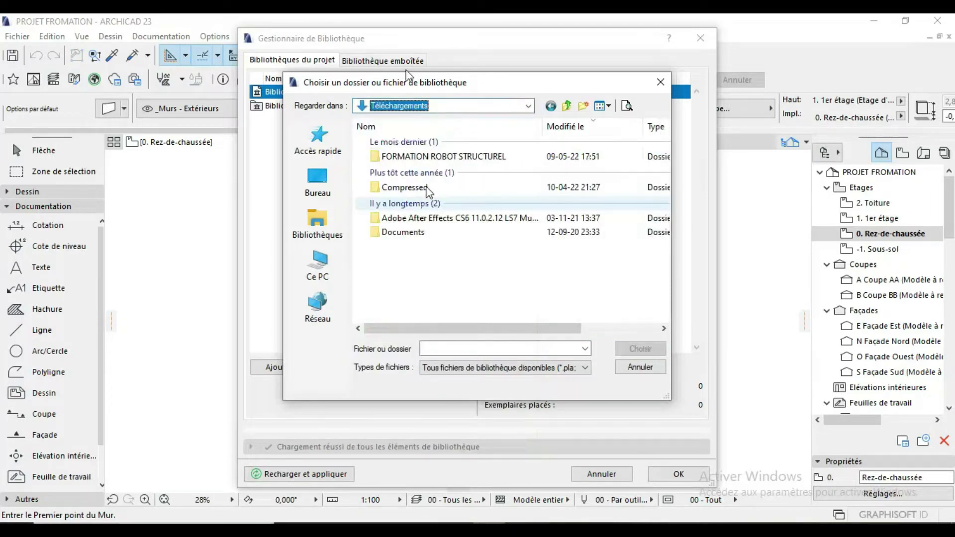
double_click(404, 201)
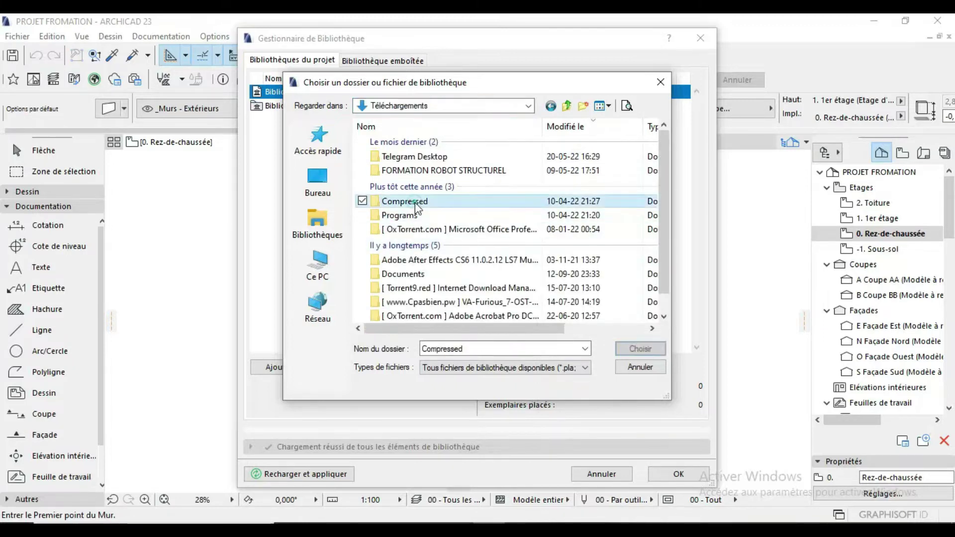
double_click(398, 142)
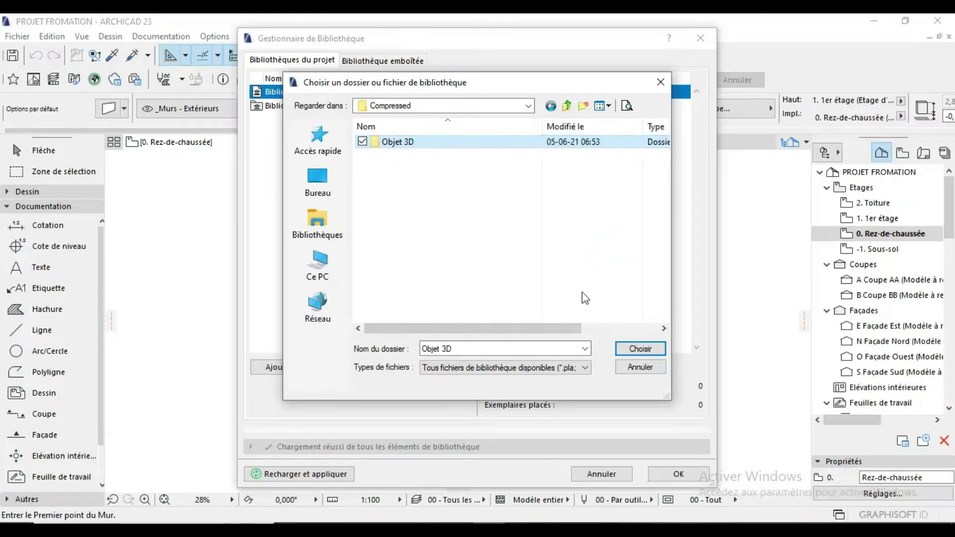
click(585, 367)
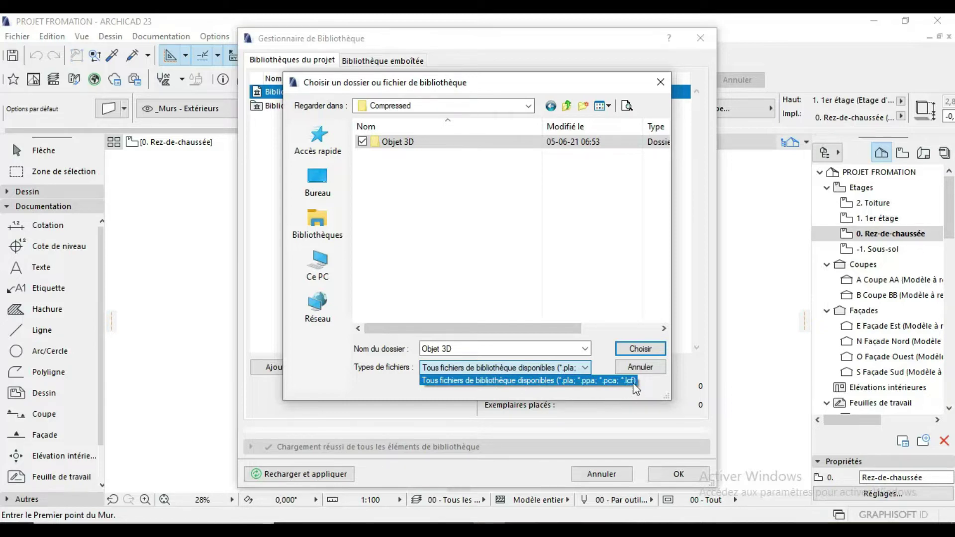
click(643, 350)
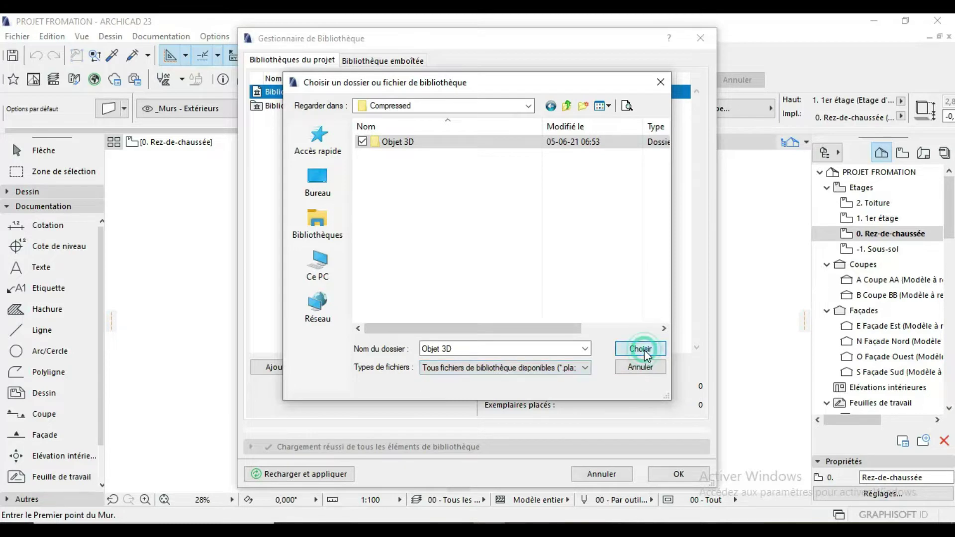
click(641, 349)
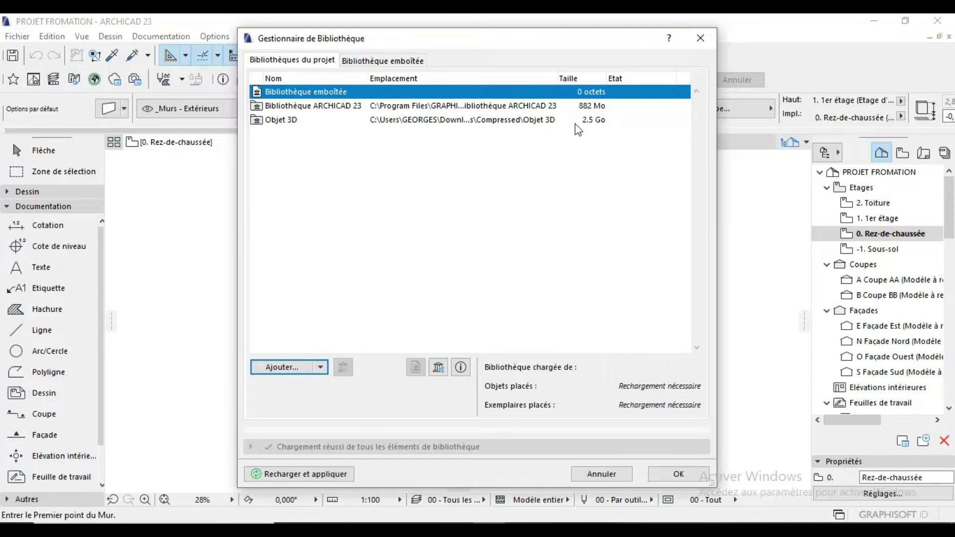
Remove the Objet 3D library from the project's libraries and close the Library Manager
click(254, 120)
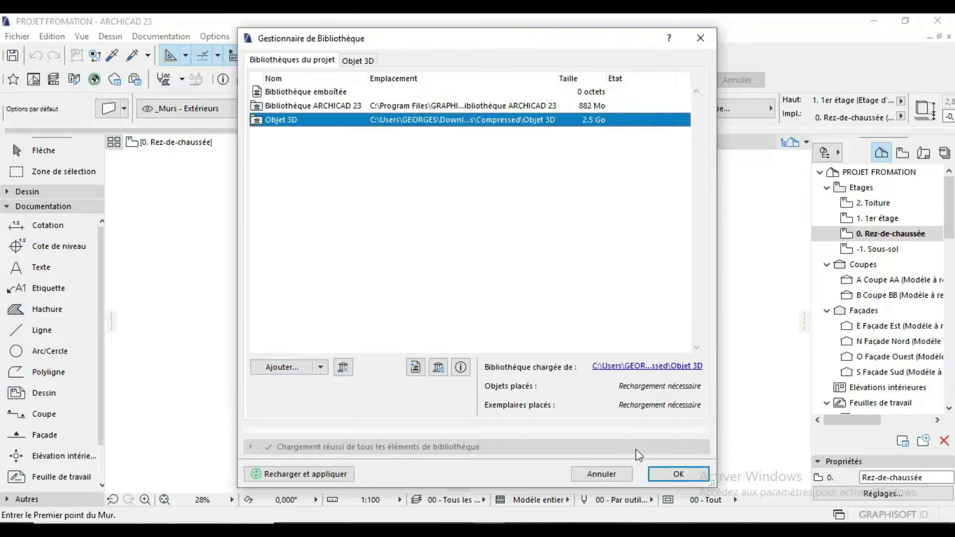
click(343, 368)
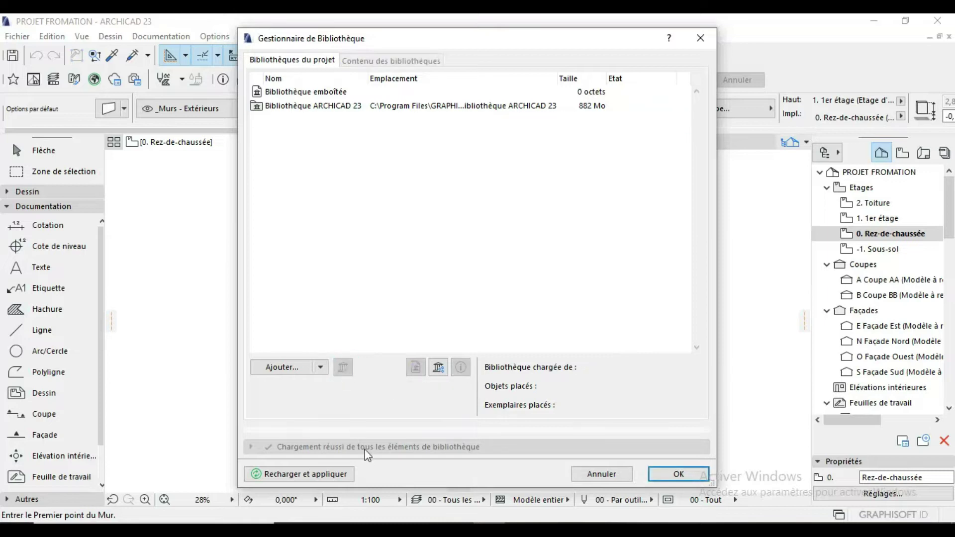
click(659, 473)
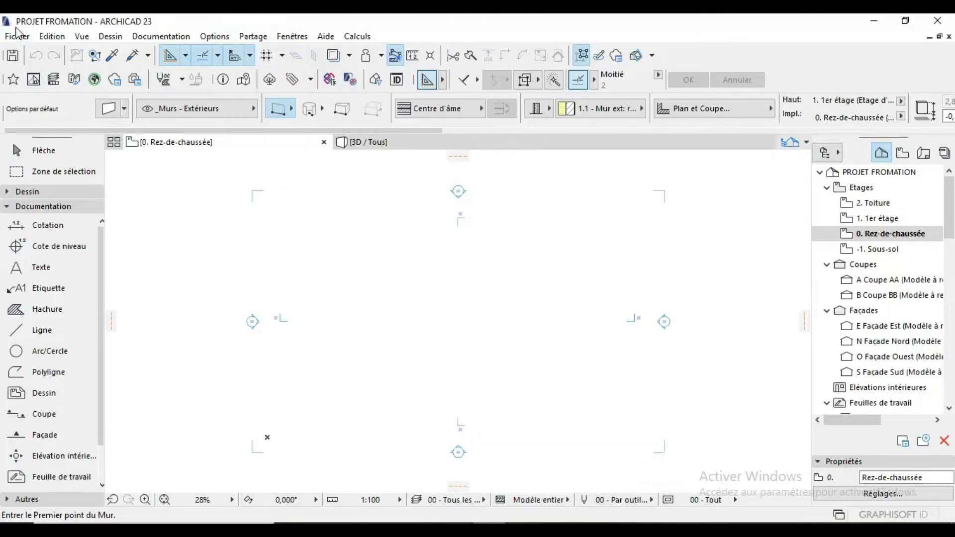
Open the project information and review the fields for project, site, building, contact and client details
click(18, 37)
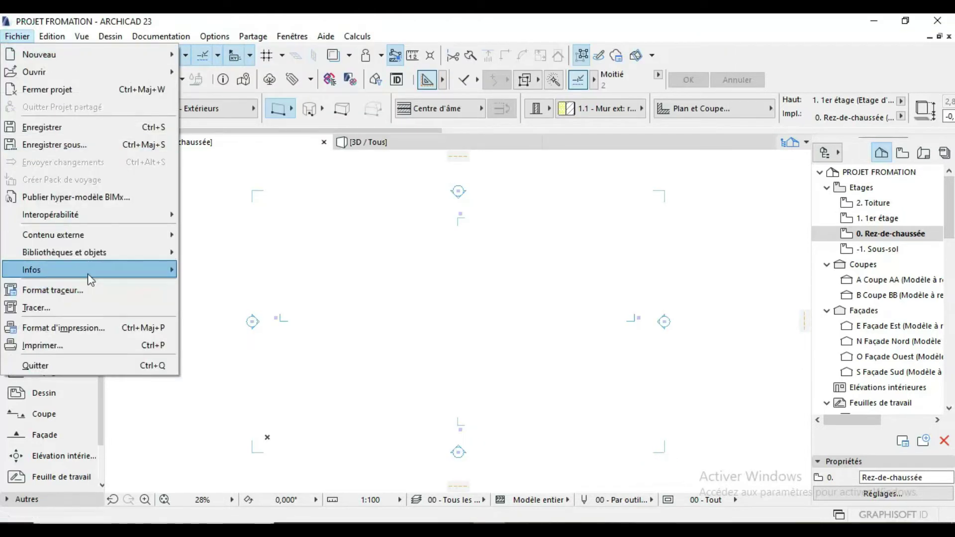
mouse_move(124, 272)
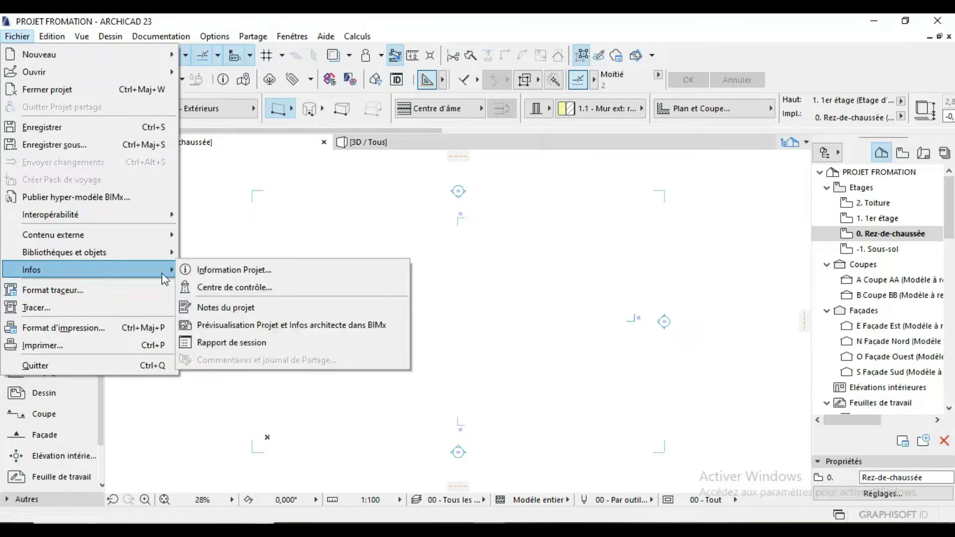
click(229, 271)
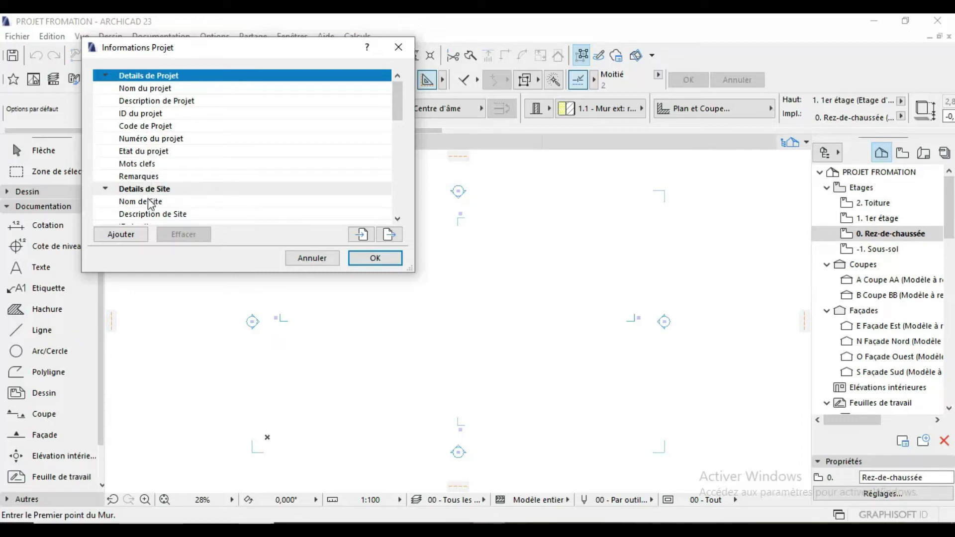
scroll(144, 194, down, 3)
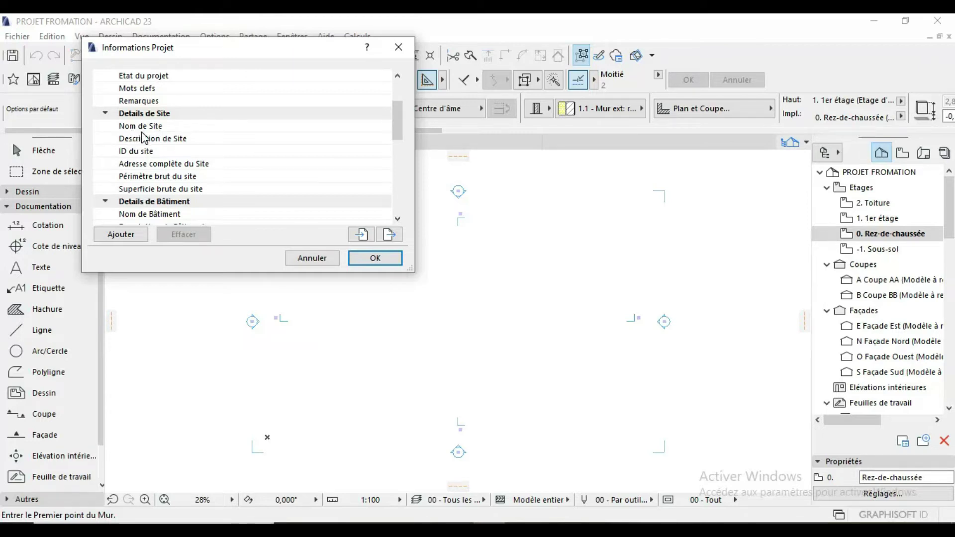
scroll(166, 183, down, 3)
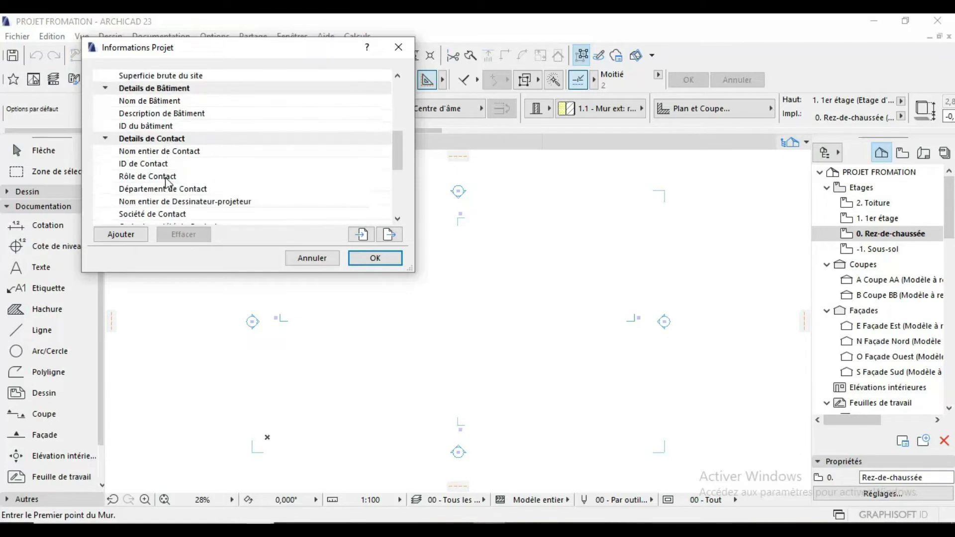
scroll(166, 183, up, 1)
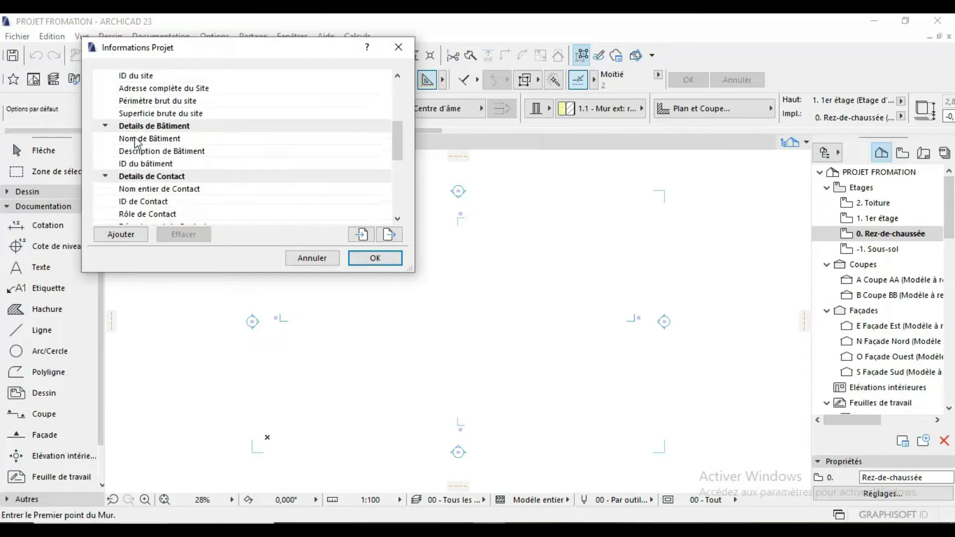
scroll(159, 132, up, 4)
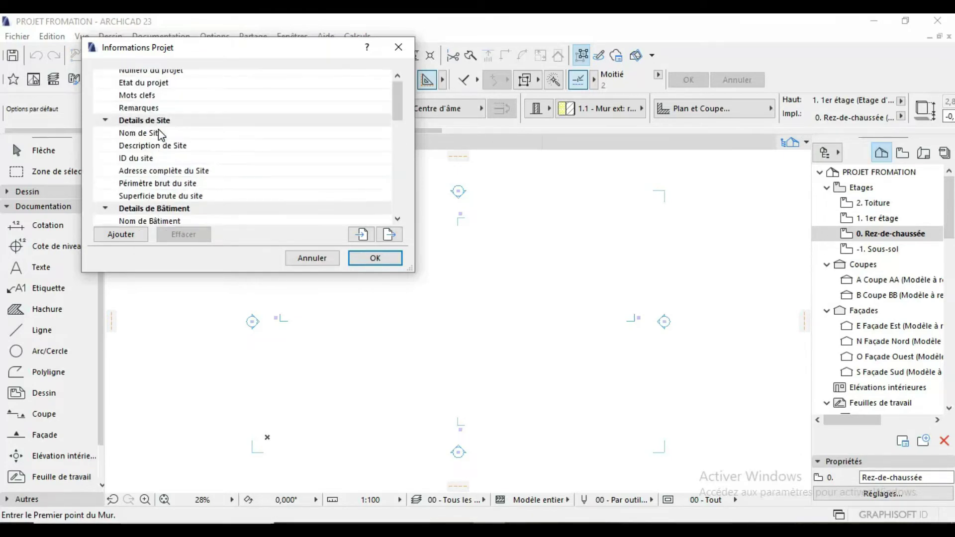
scroll(159, 133, down, 5)
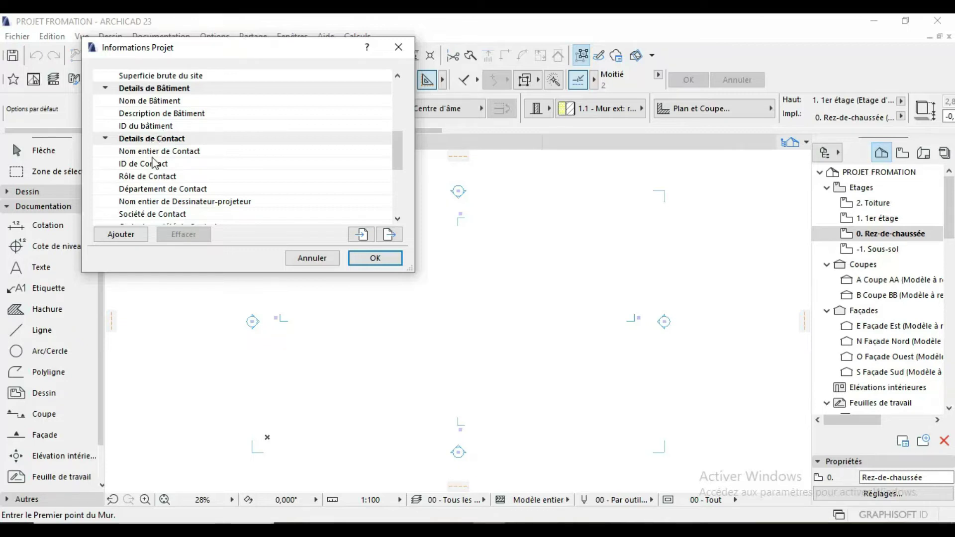
scroll(154, 164, down, 3)
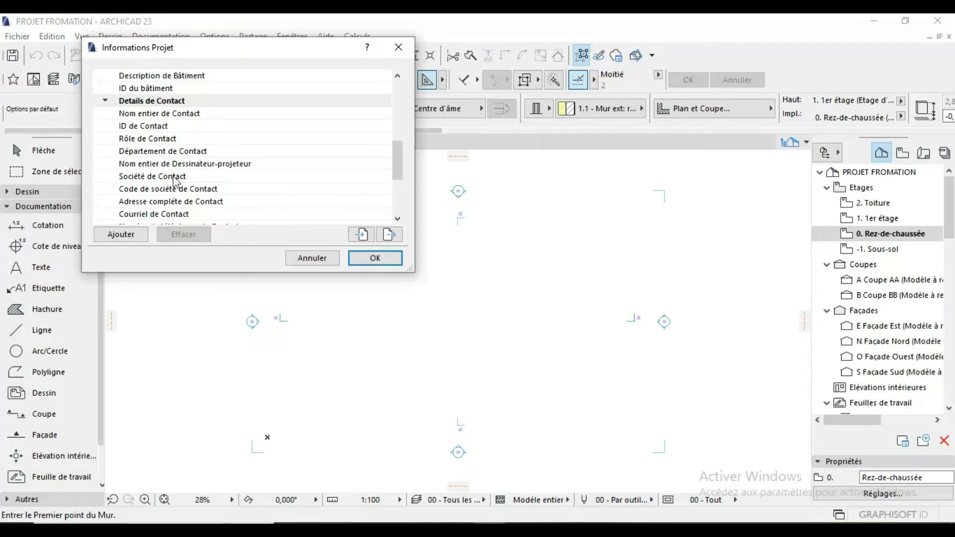
scroll(154, 165, down, 3)
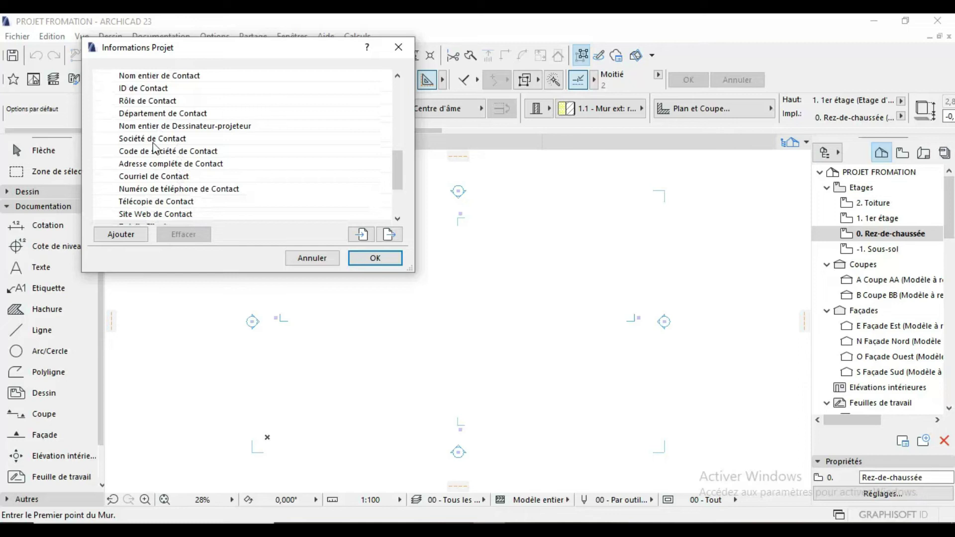
scroll(155, 217, down, 3)
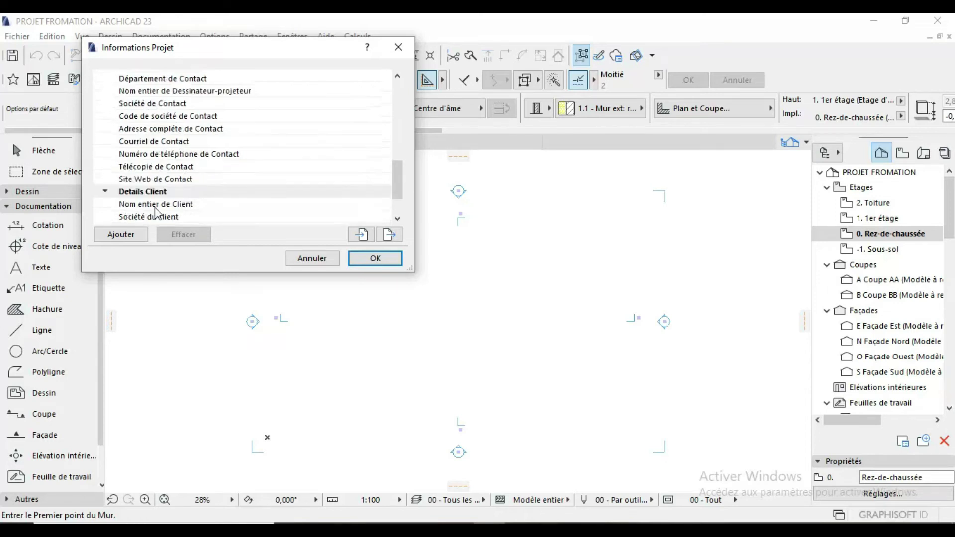
scroll(182, 181, down, 1)
scroll(182, 181, down, 3)
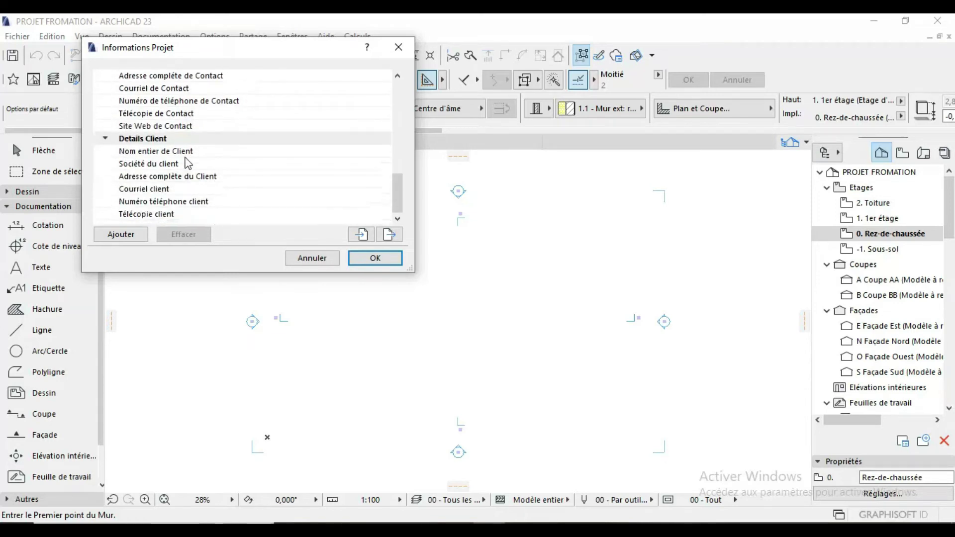
Fill in the client's full name under Details Client with title prefix M, a first name and a second first name
click(188, 150)
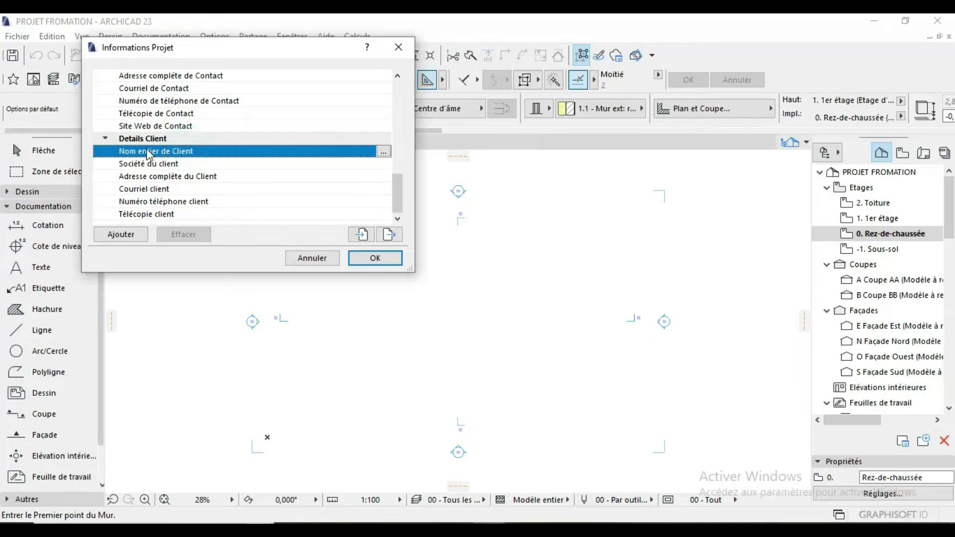
click(383, 152)
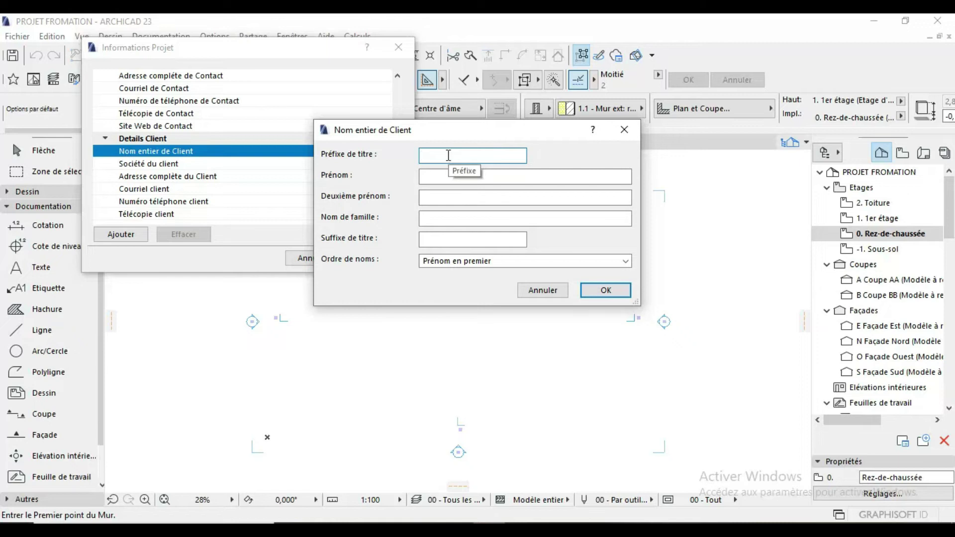
click(433, 176)
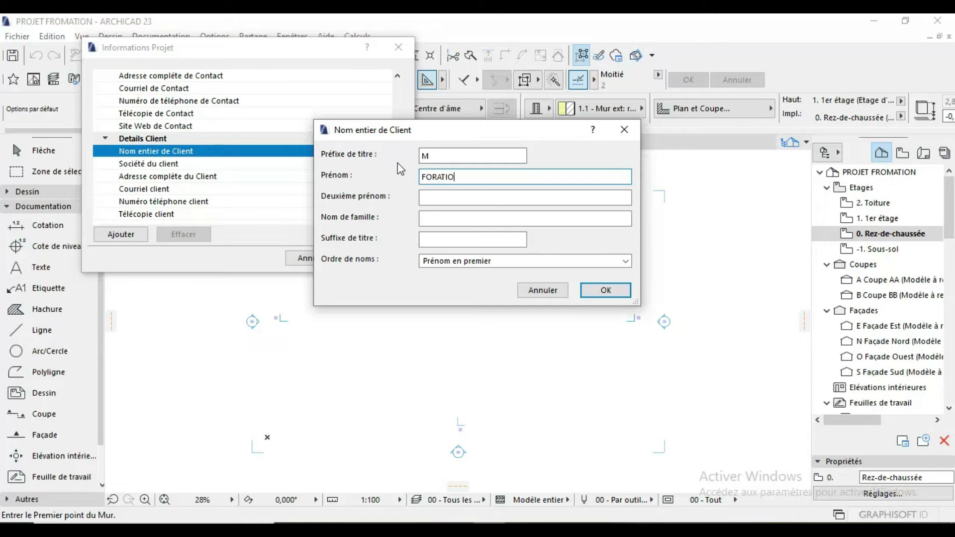
click(452, 197)
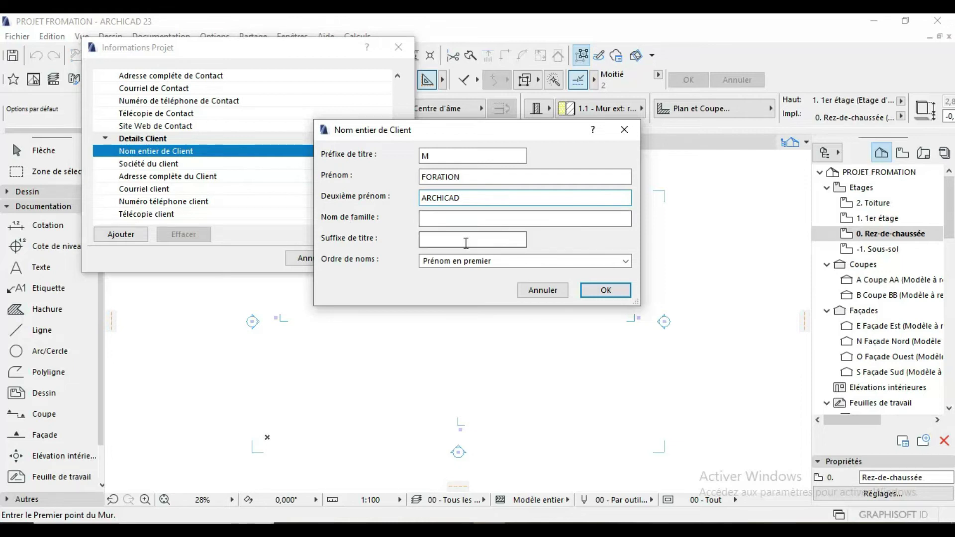
click(609, 291)
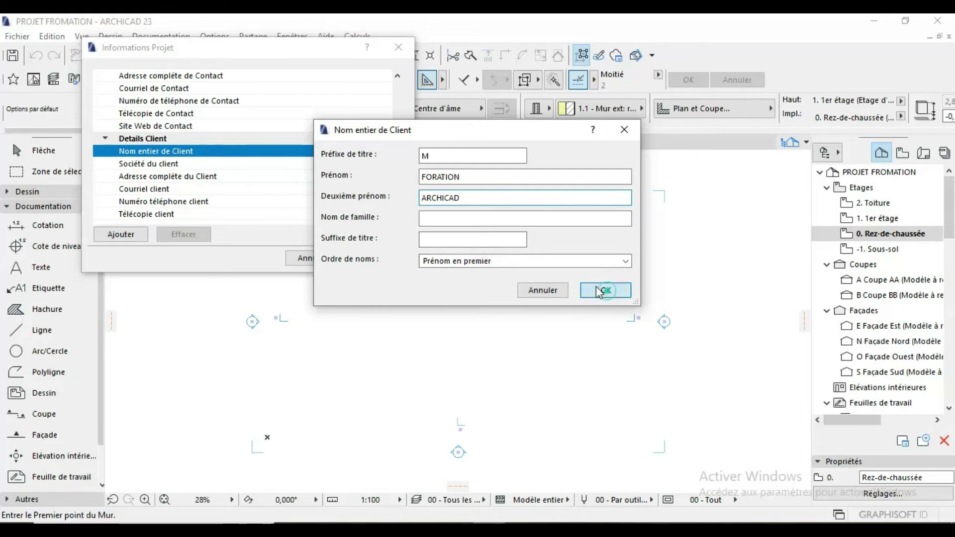
click(285, 166)
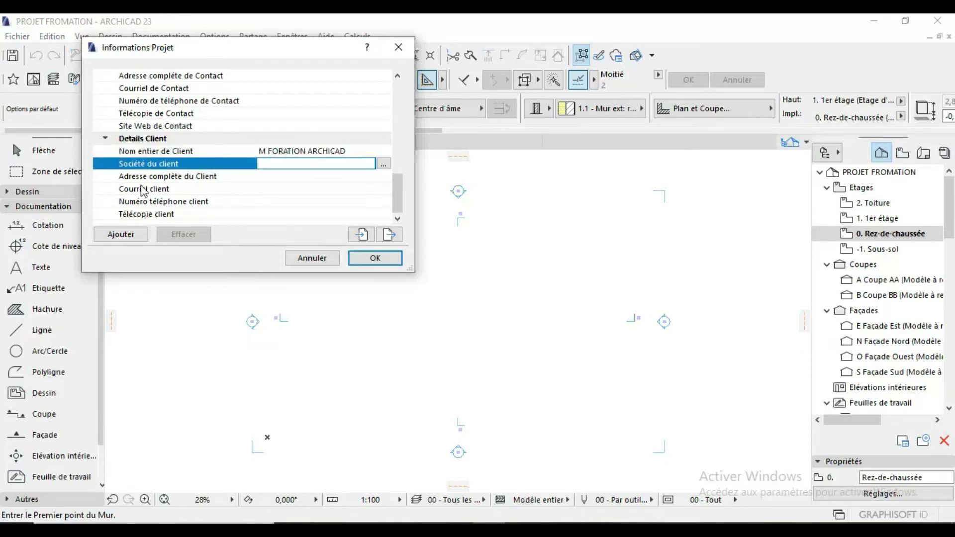
scroll(149, 184, up, 4)
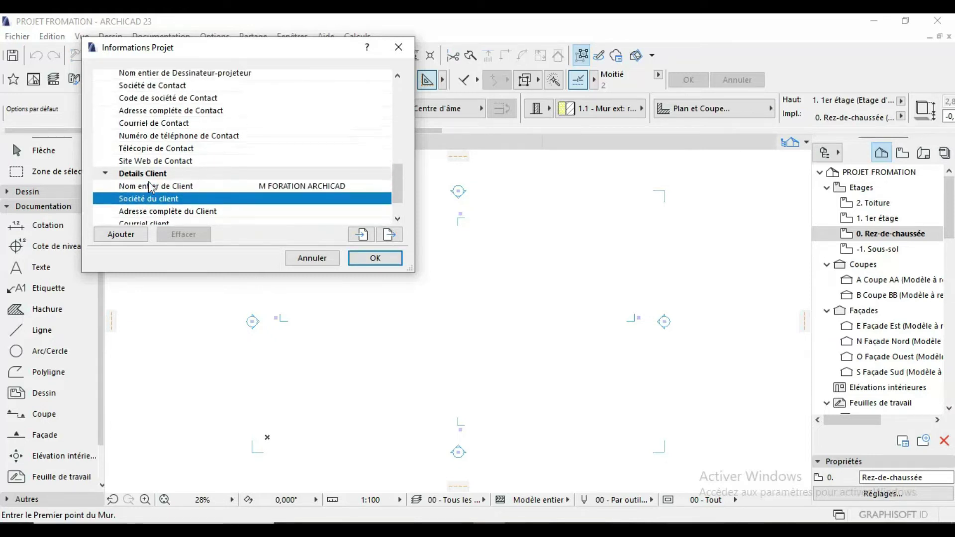
Review the project information fields from project details through client details, then accept the entered information
scroll(171, 111, up, 5)
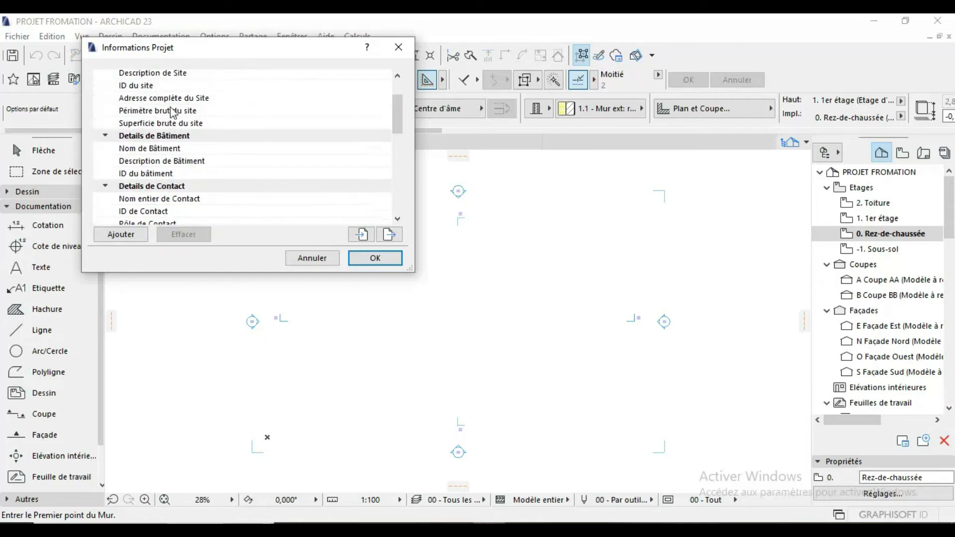
scroll(172, 112, up, 1)
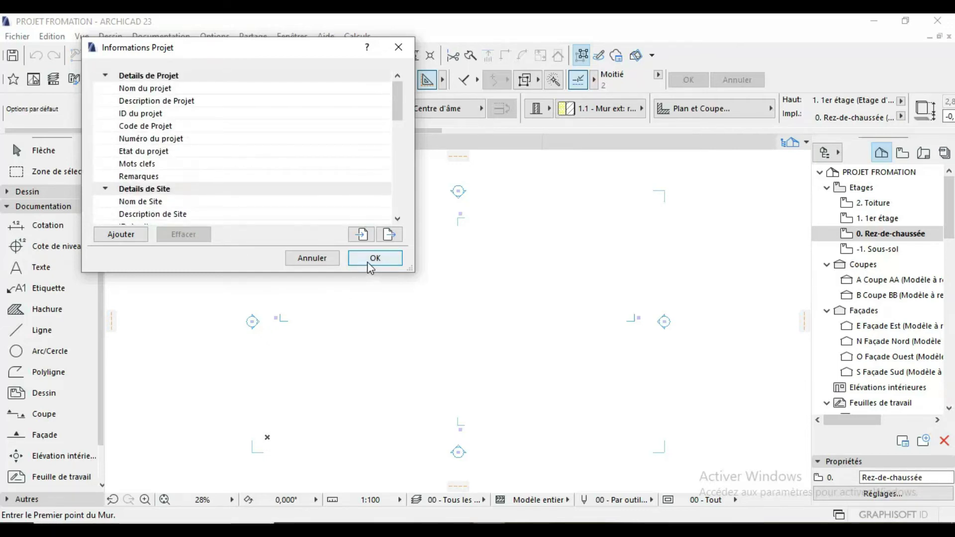
scroll(277, 179, down, 10)
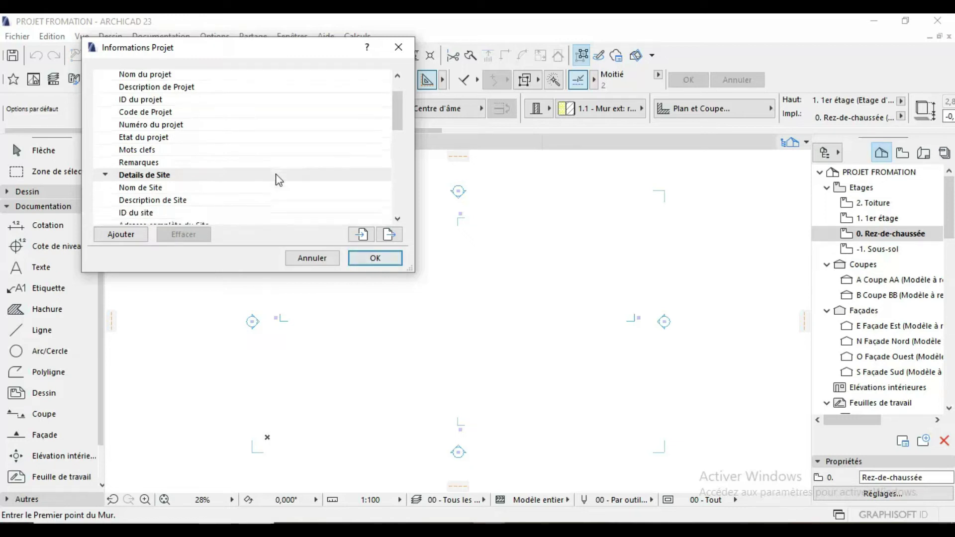
click(291, 164)
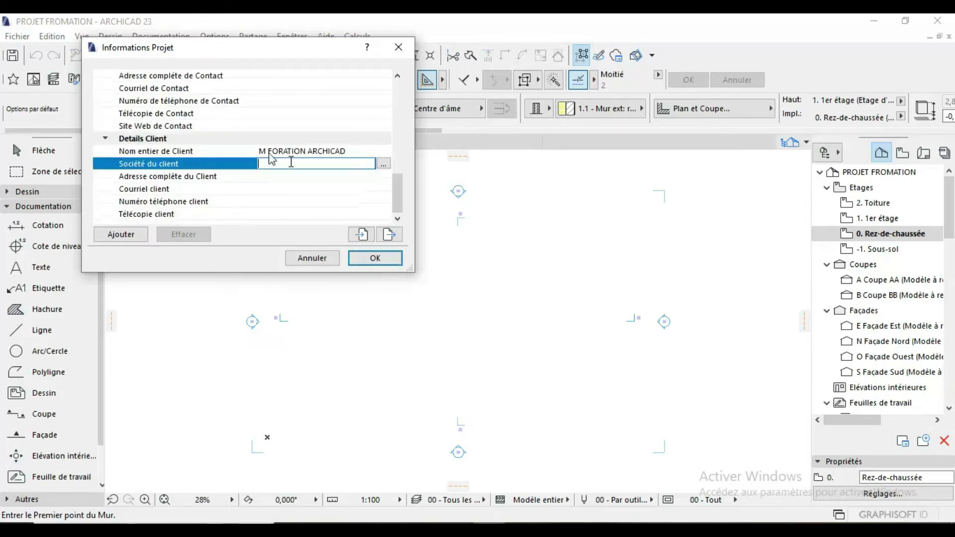
click(374, 256)
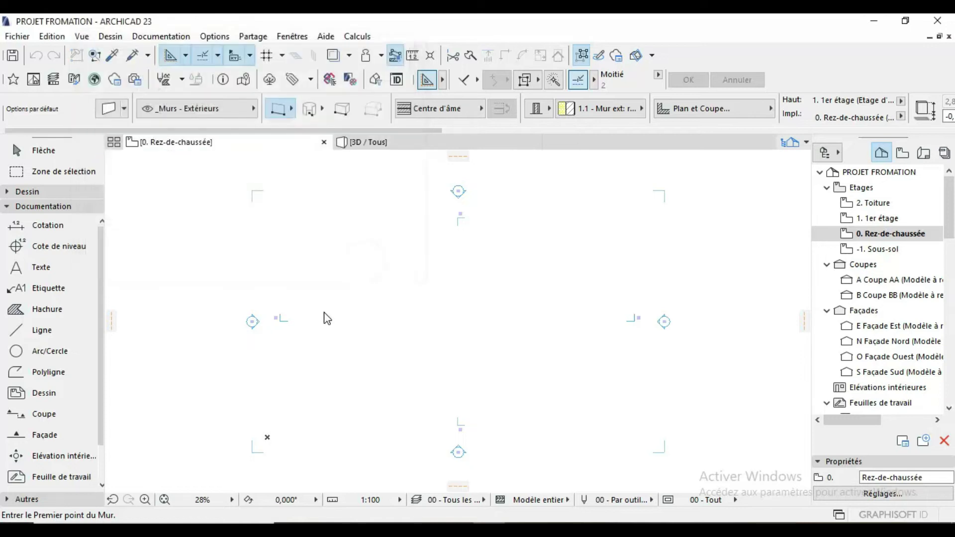
Set up the plotter format with Métrique A paper, size A0 and Normale margins, and accept the settings
click(15, 37)
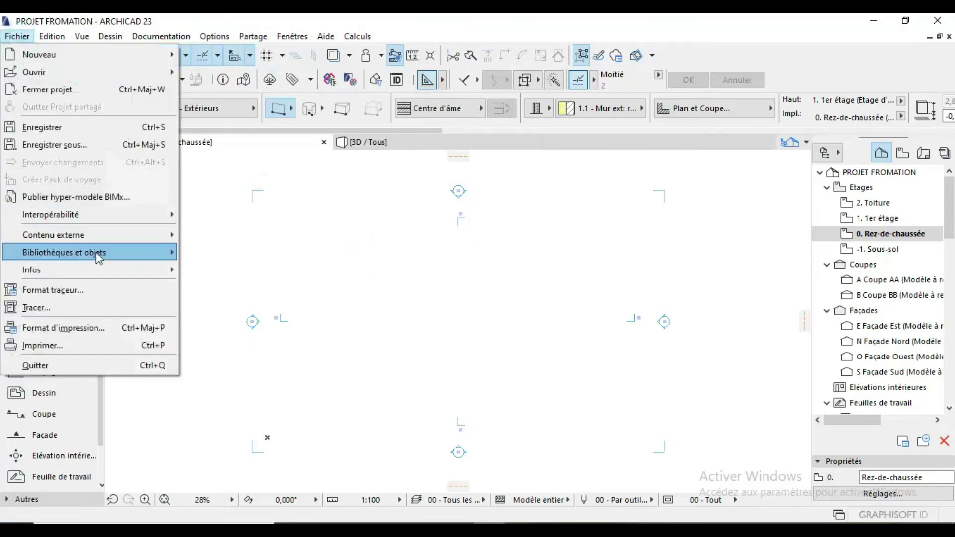
mouse_move(99, 274)
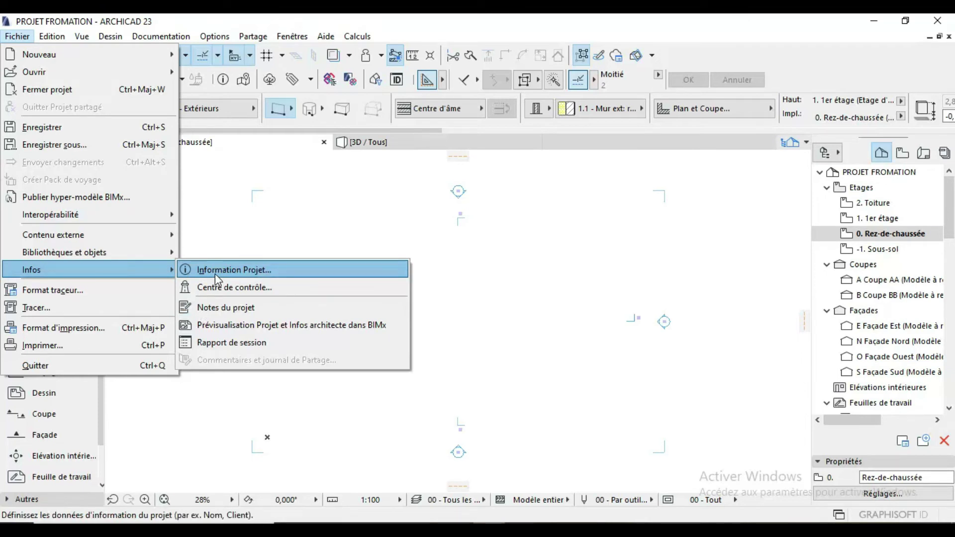
click(122, 291)
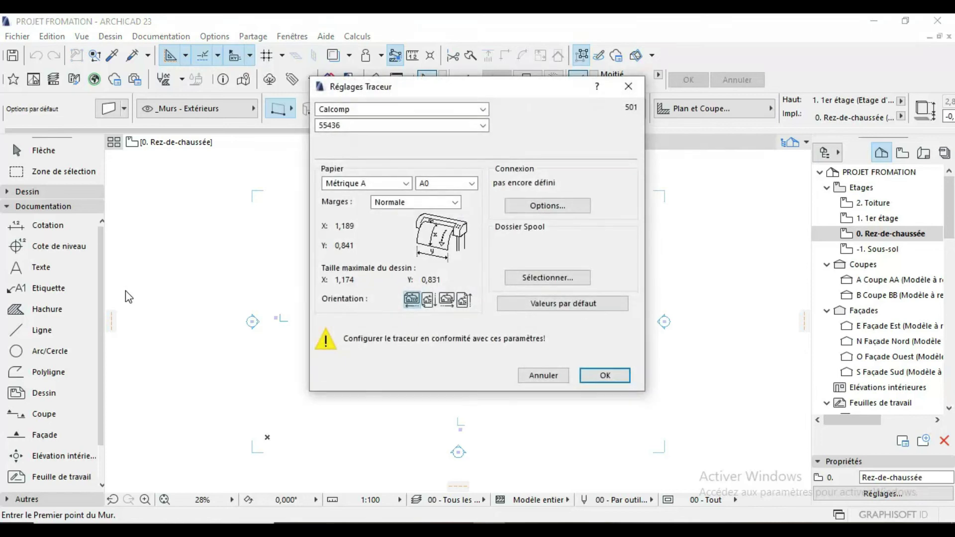
click(471, 184)
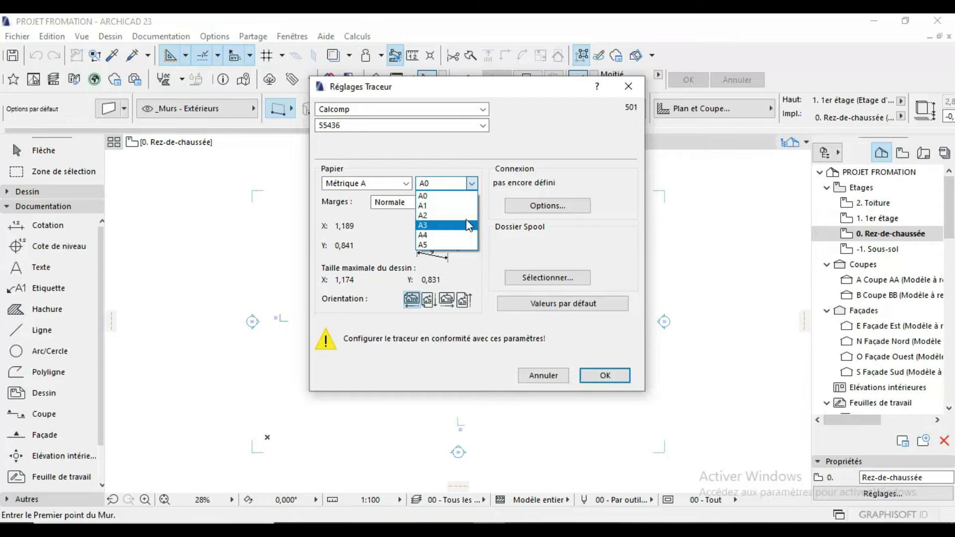
click(426, 196)
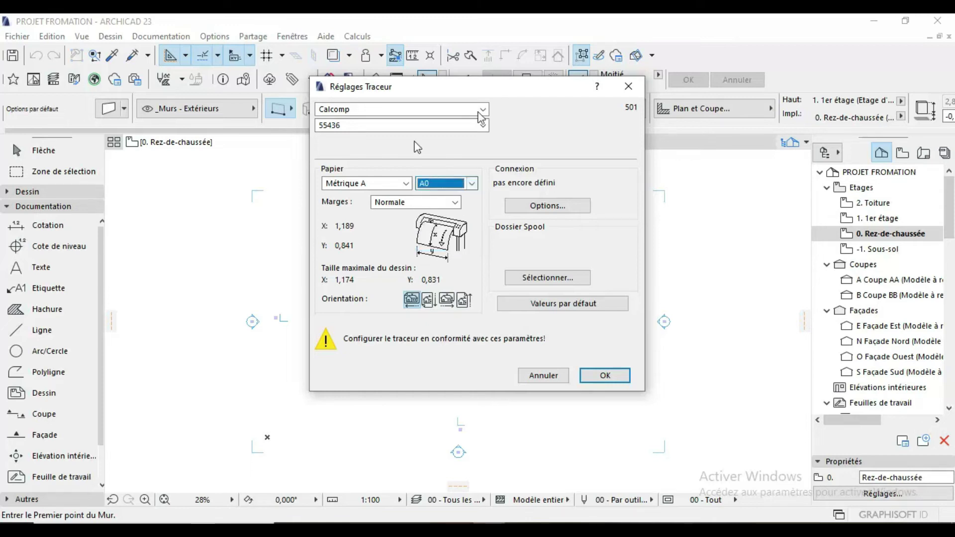
click(454, 203)
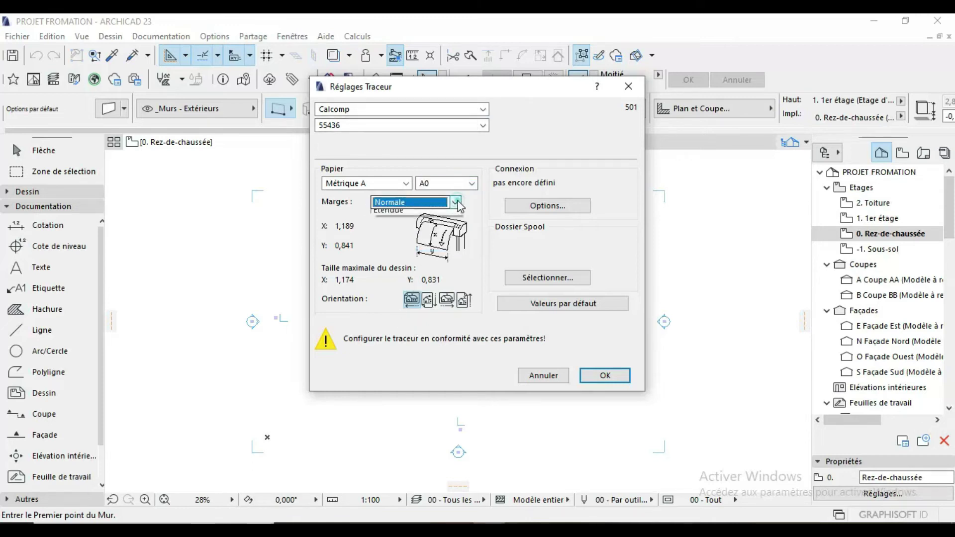
click(455, 202)
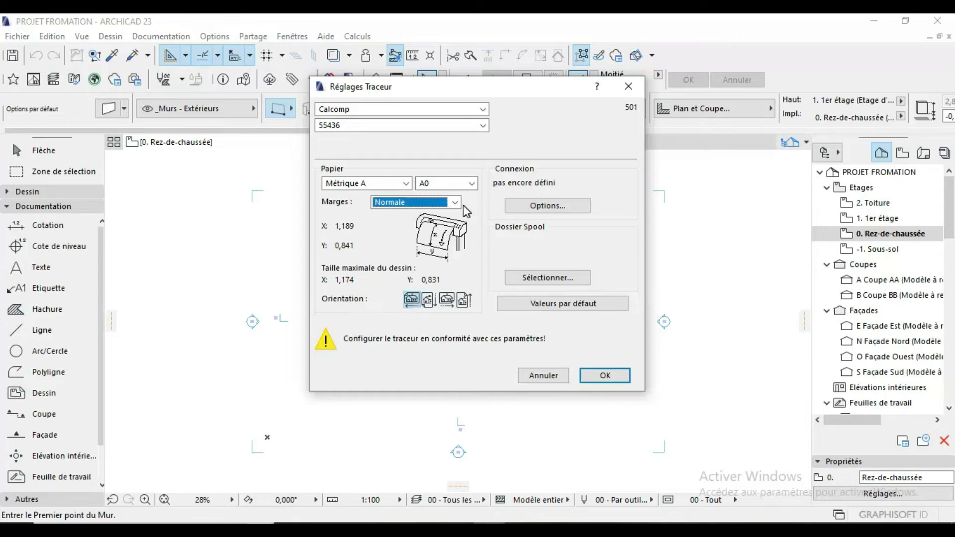
click(407, 183)
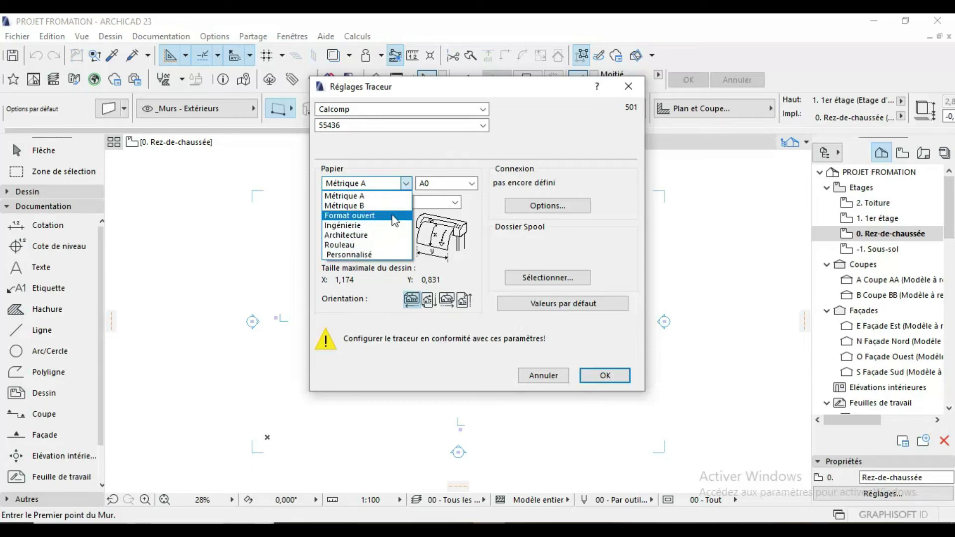
click(498, 206)
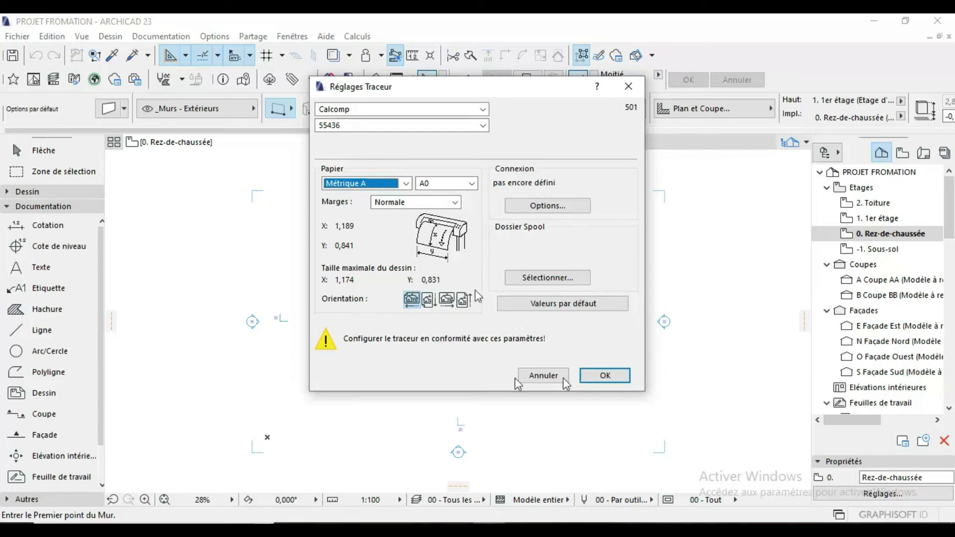
click(603, 377)
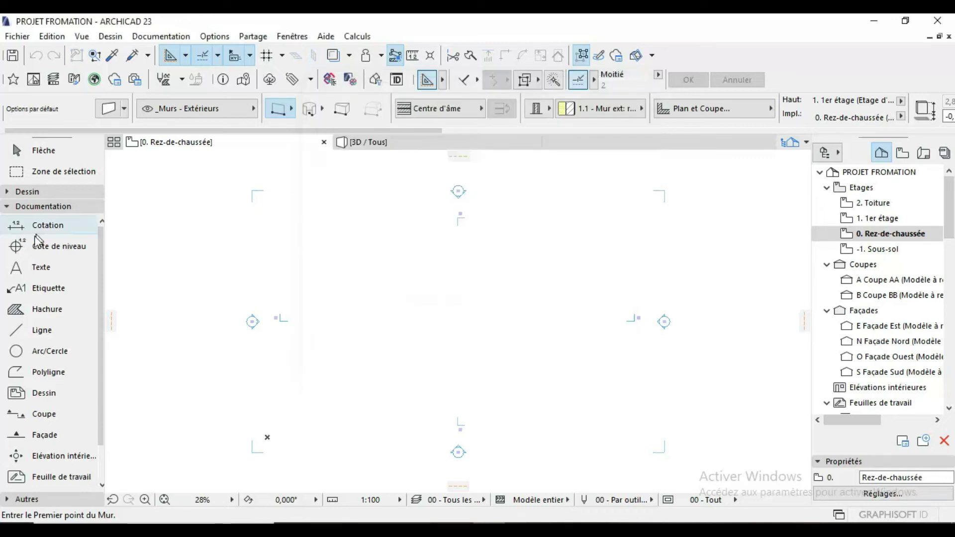
Try the Optimiser sur page scale for plotting the 2D document, check its colour and plotter format options, and cancel the plot
click(25, 37)
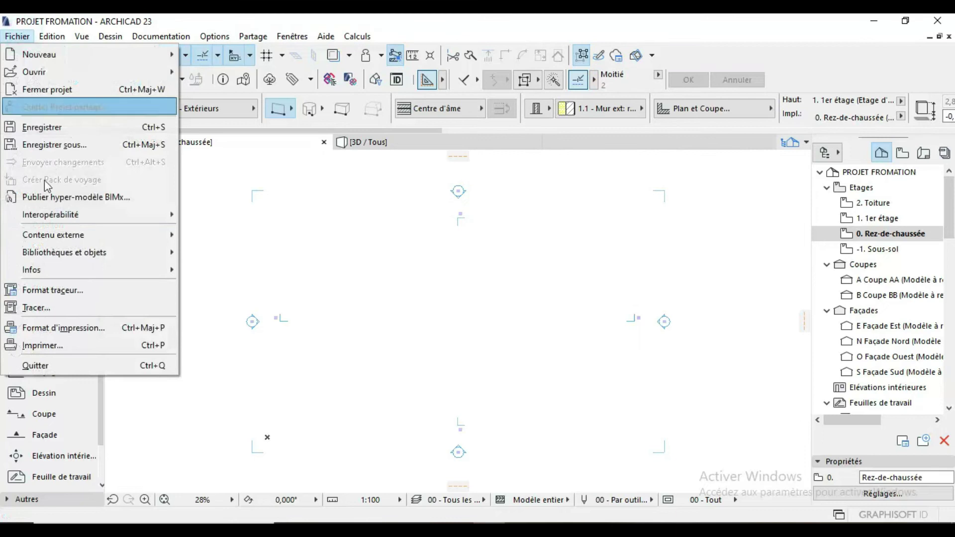
click(48, 309)
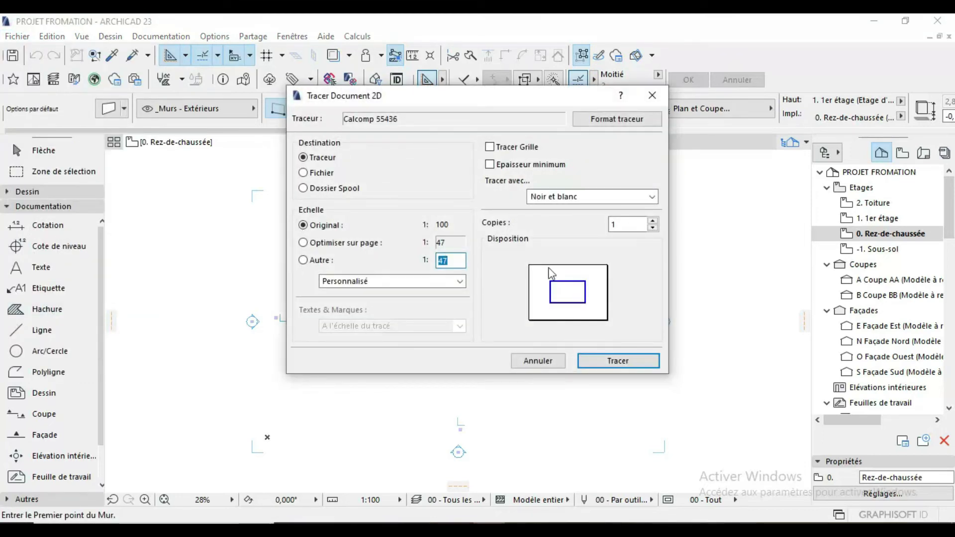
click(304, 244)
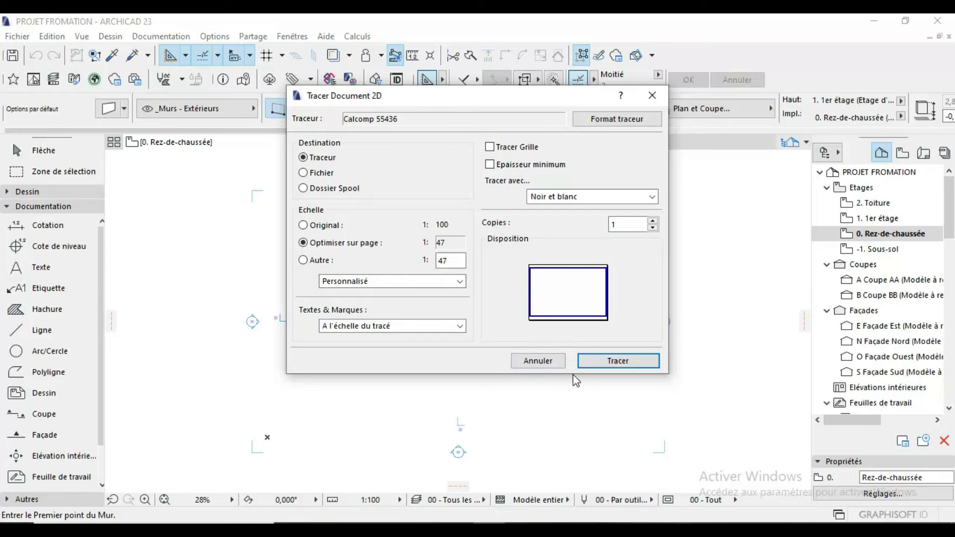
click(652, 198)
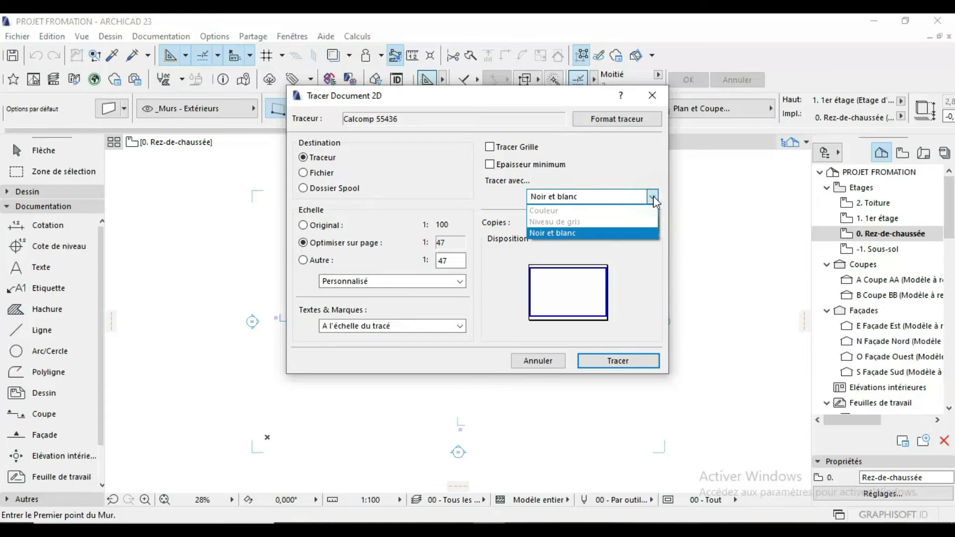
click(534, 362)
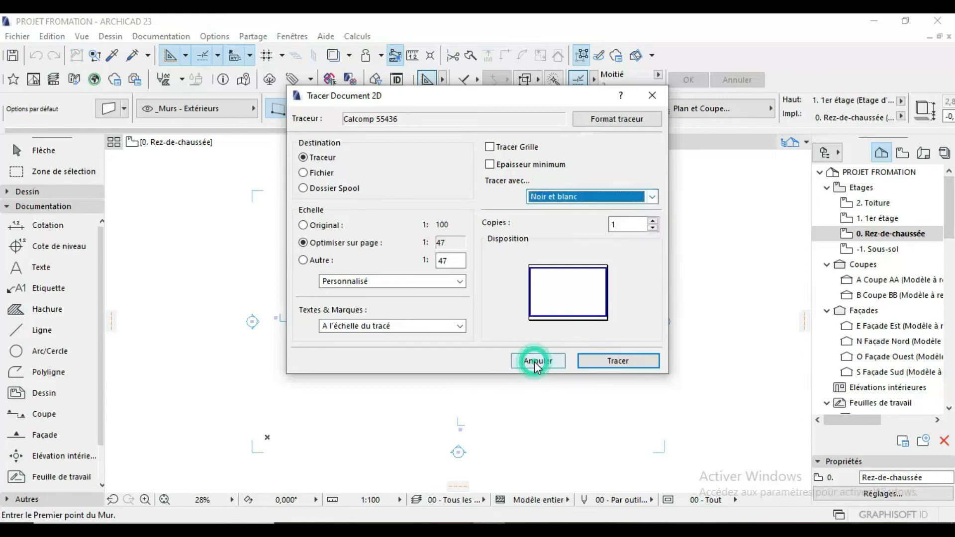
click(621, 122)
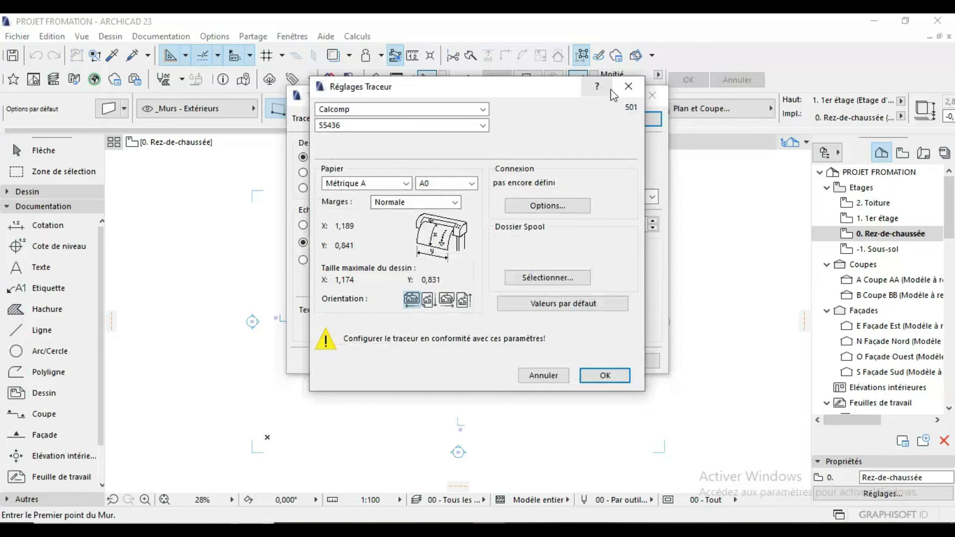
click(628, 87)
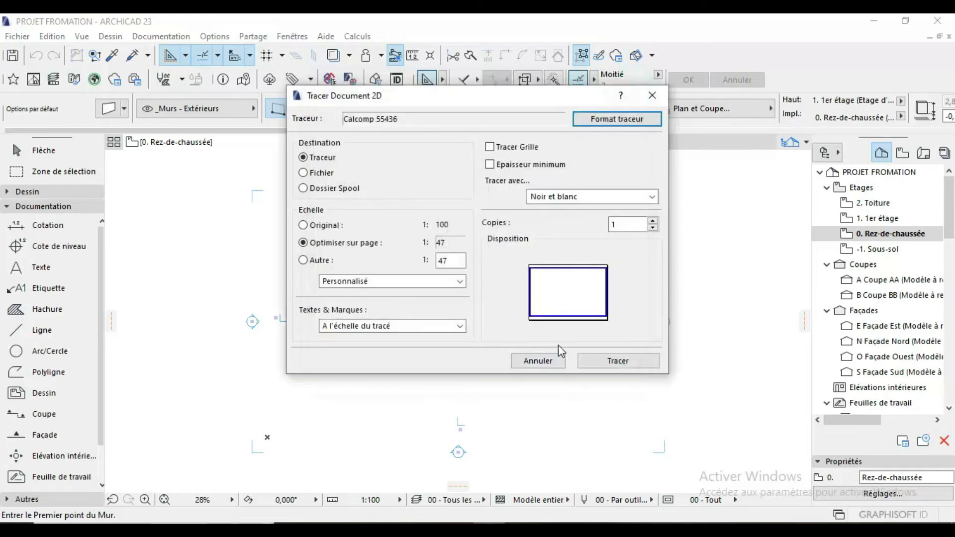
click(547, 359)
Examine the paper sizes, printers and Portrait or Paysage orientation in the print page setup, and cancel it
click(18, 36)
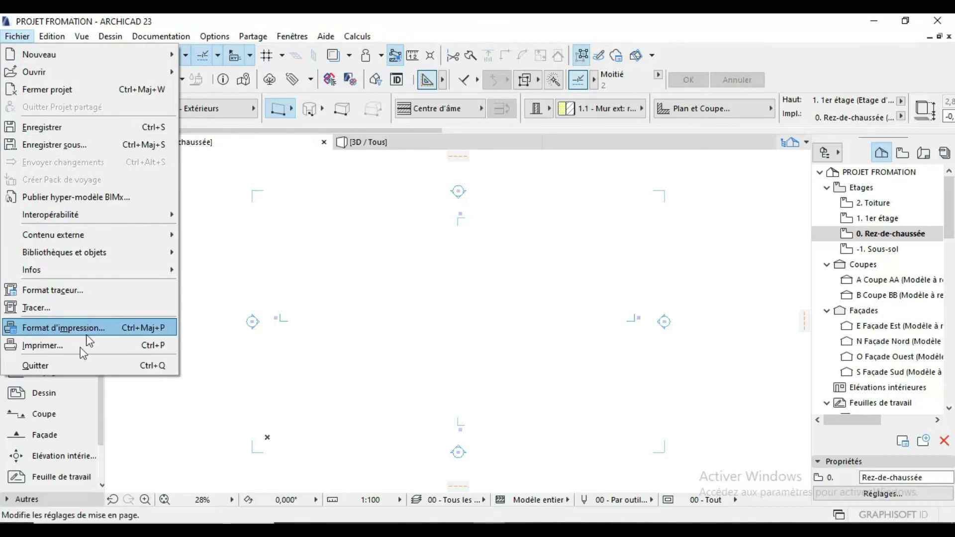
click(86, 335)
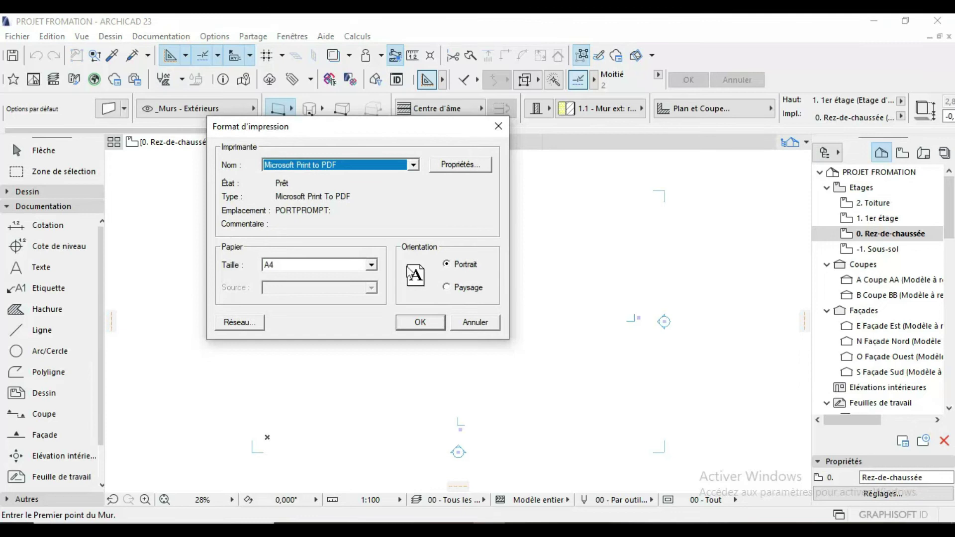
click(370, 266)
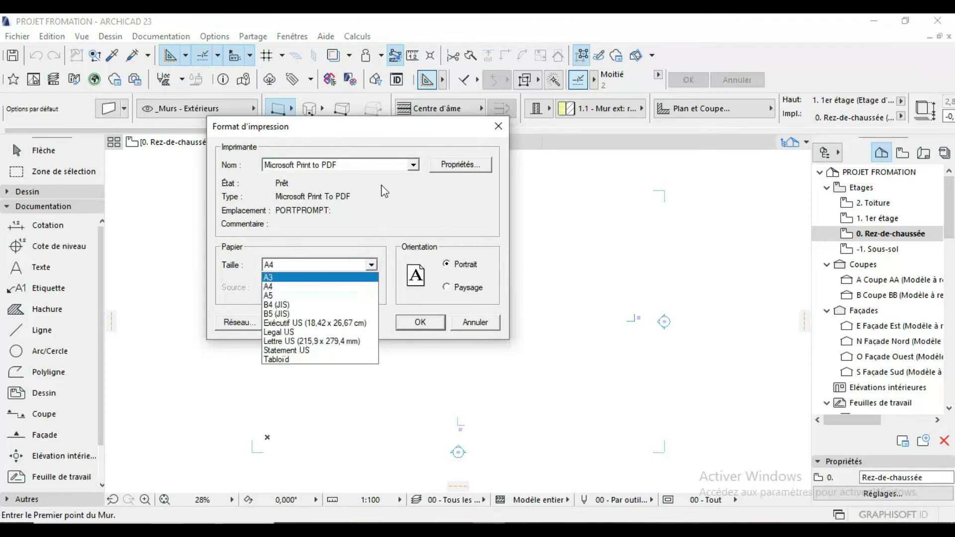
click(414, 167)
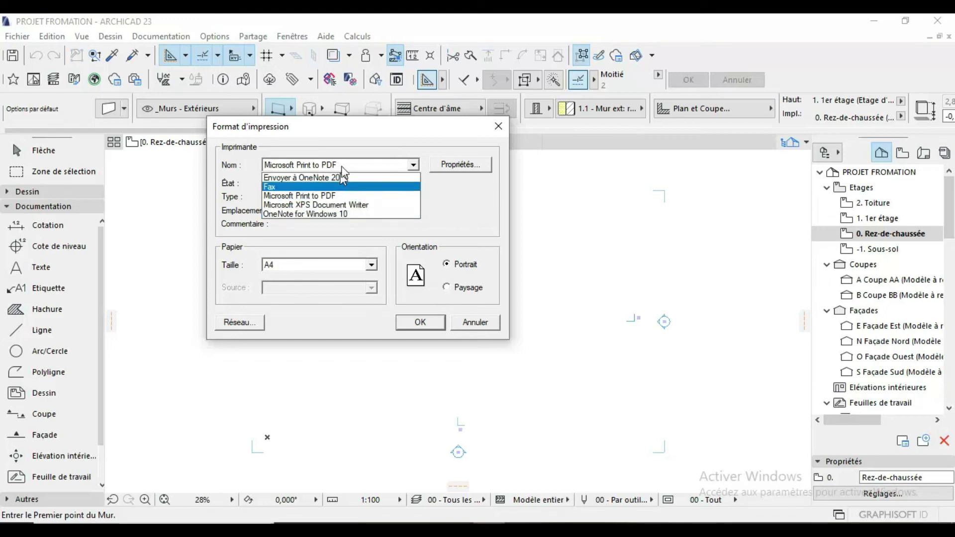
click(415, 165)
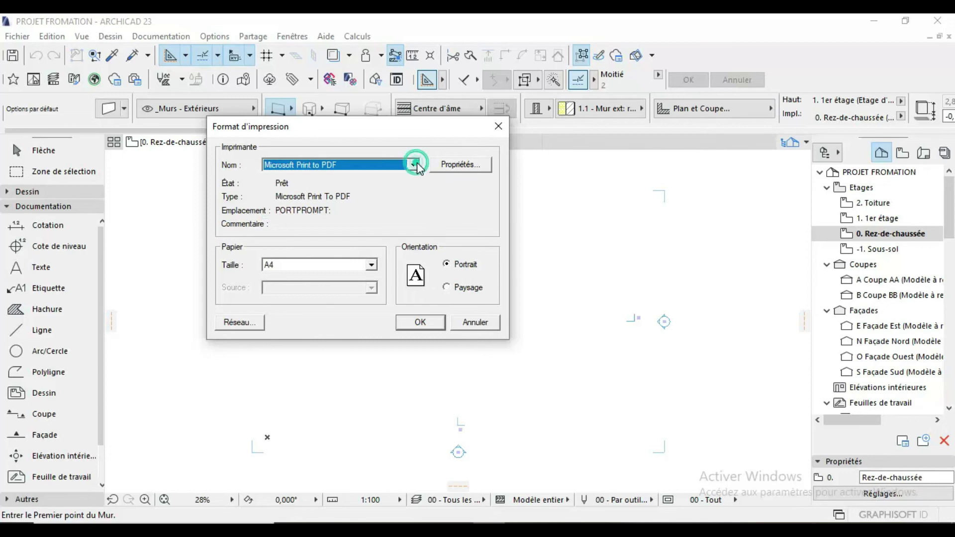
click(446, 287)
click(446, 264)
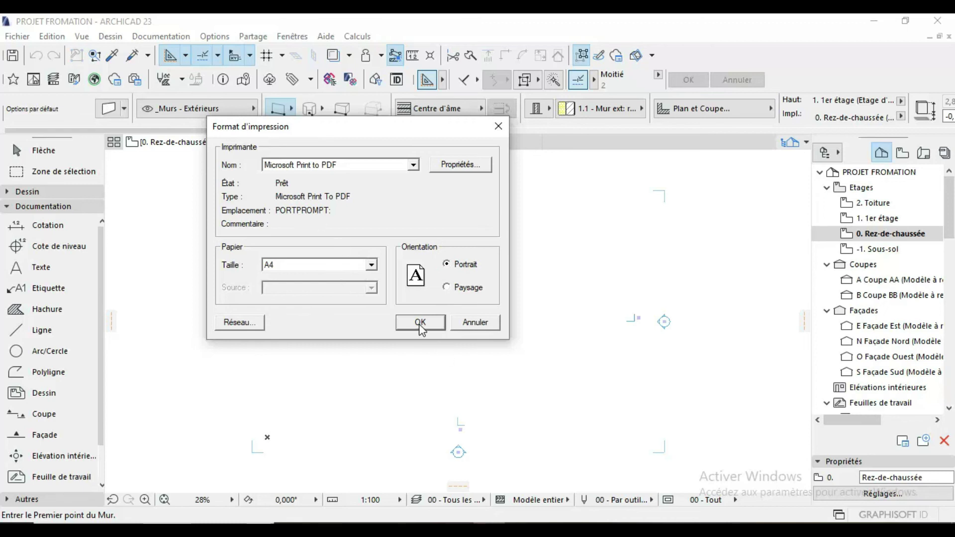
click(474, 322)
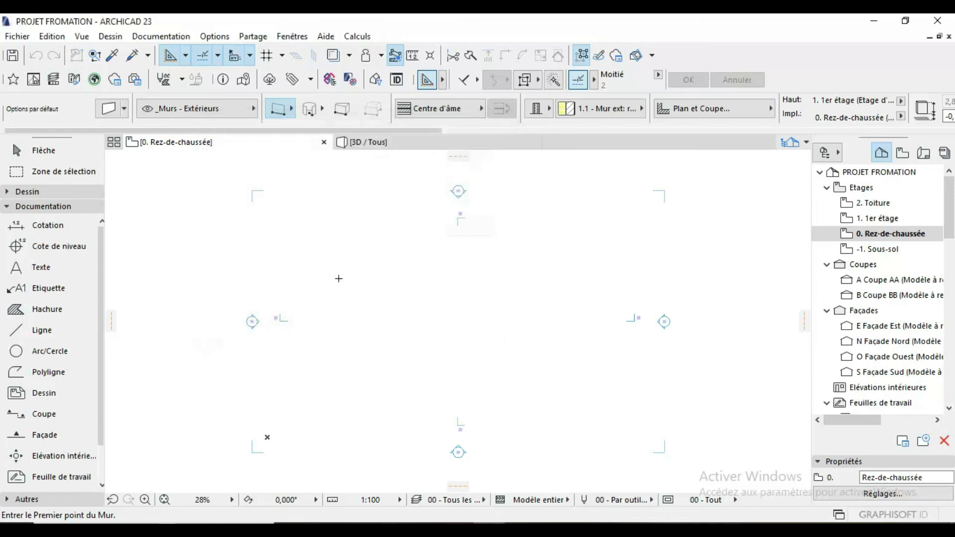
Open the 2D document print settings and compare Optimiser sur page with the Original scale, and Zoom actuel with Dessin entier
click(18, 36)
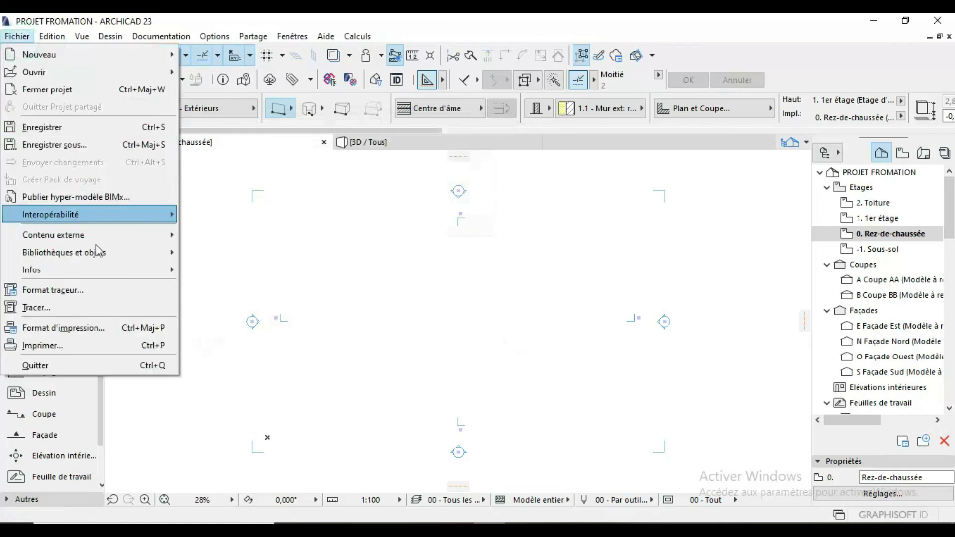
click(112, 344)
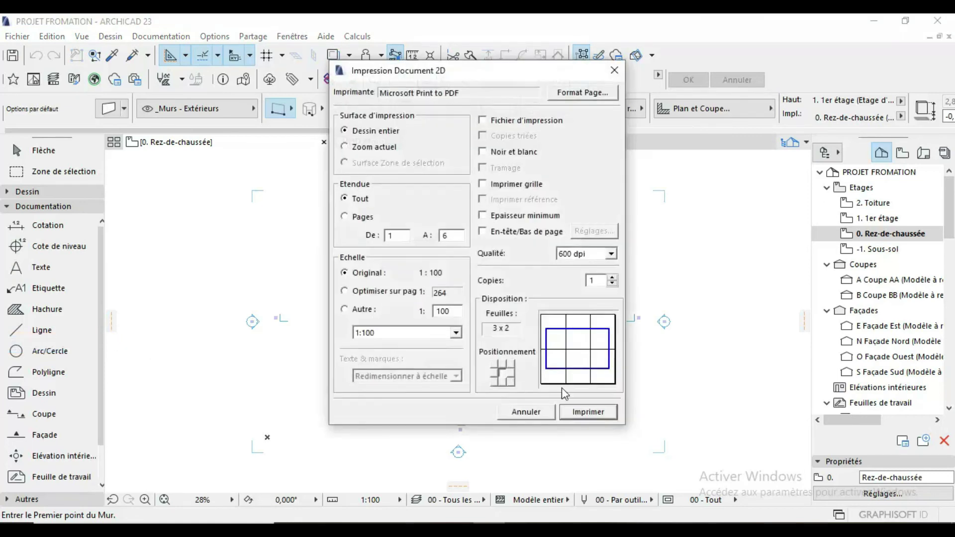
click(344, 291)
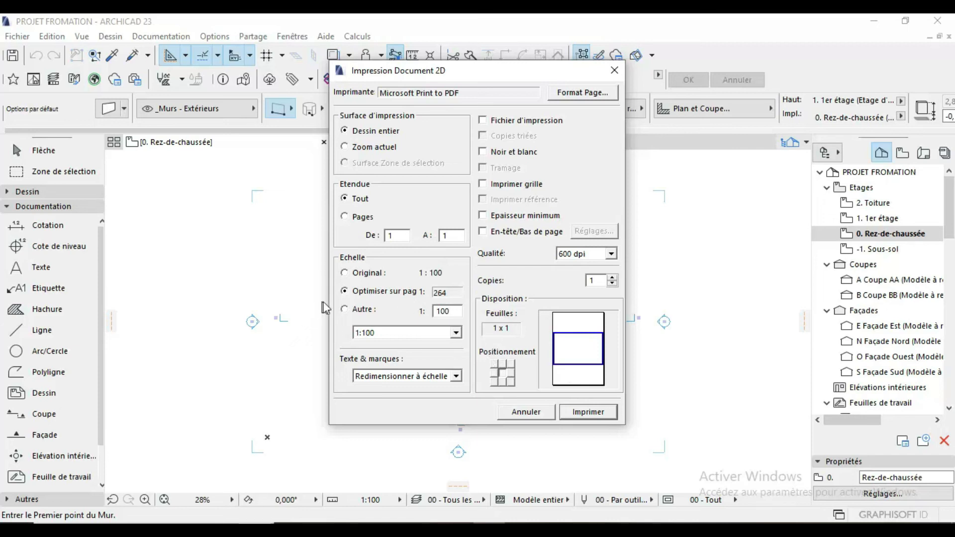
click(342, 274)
click(345, 275)
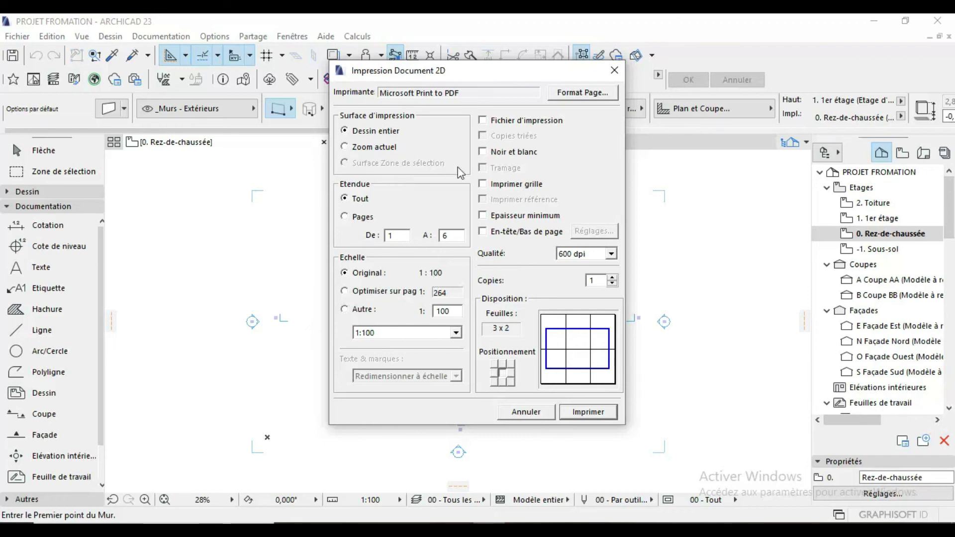
click(347, 148)
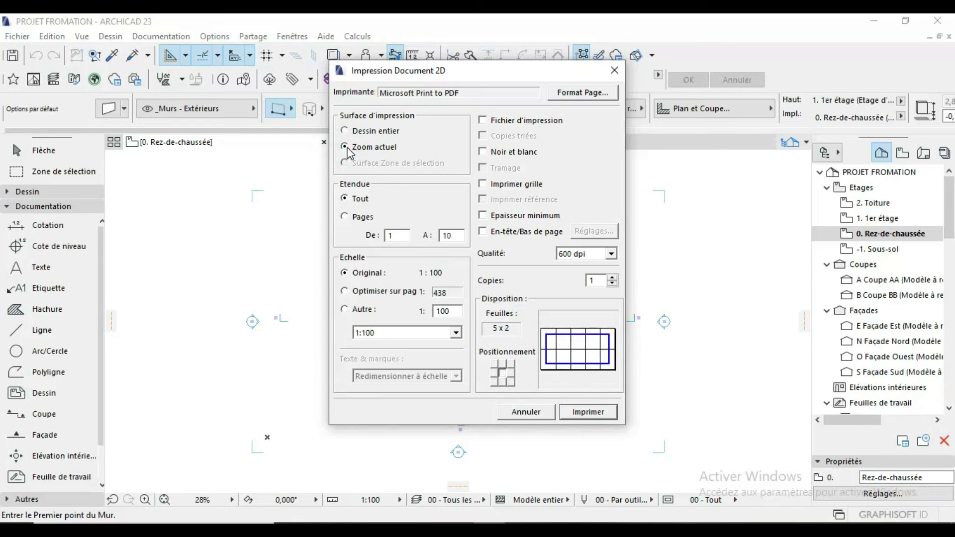
click(344, 131)
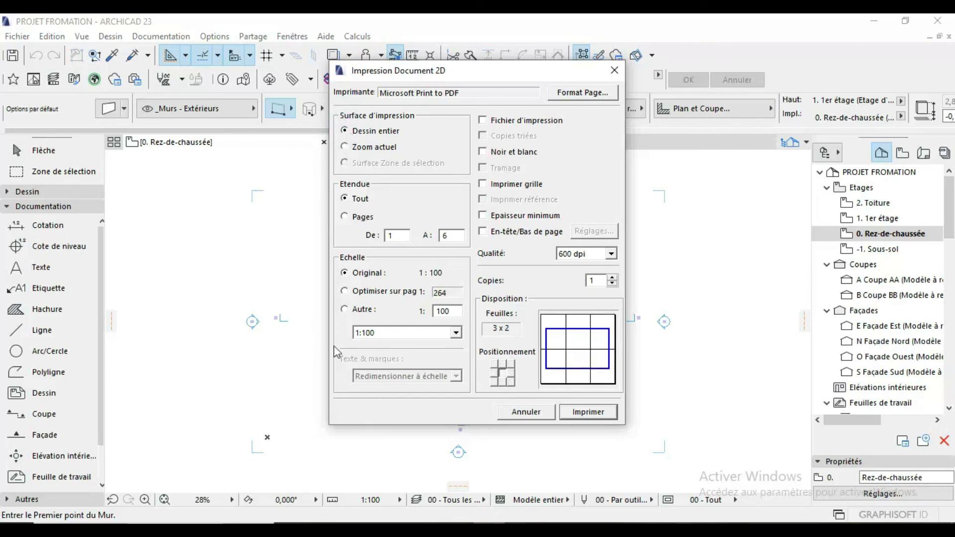
Close the 2D document print settings and draw a rectangular Zone de sélection inside the elevation markers on the Rez-de-chaussée plan
click(614, 70)
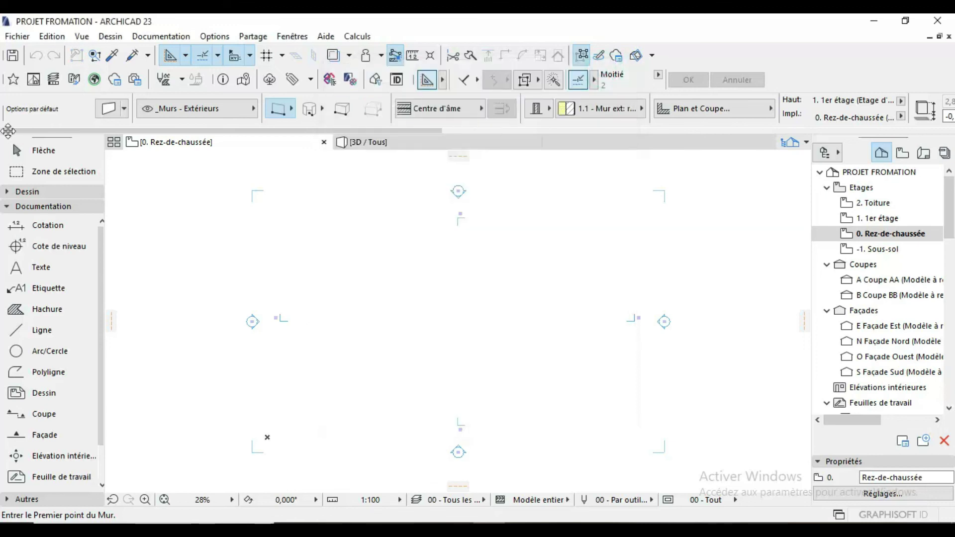
click(27, 172)
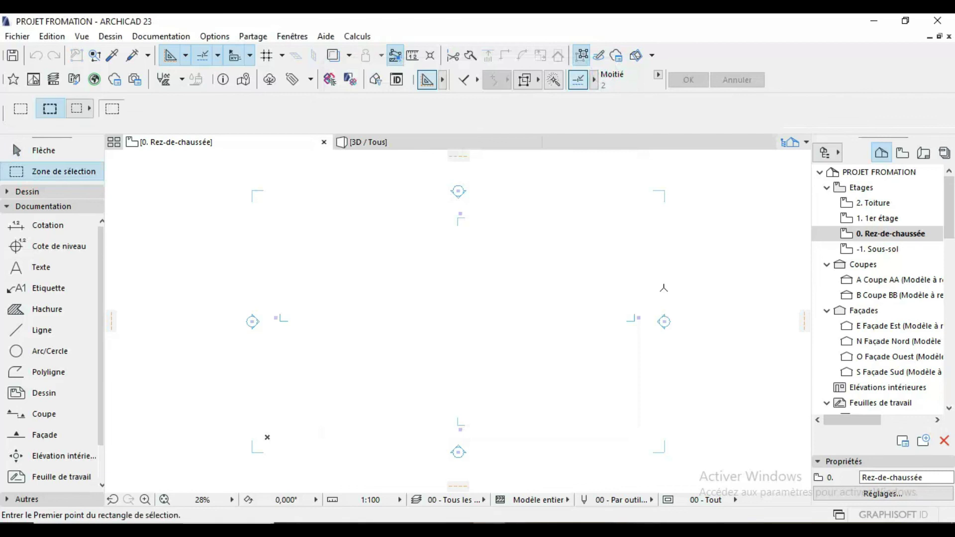
click(583, 226)
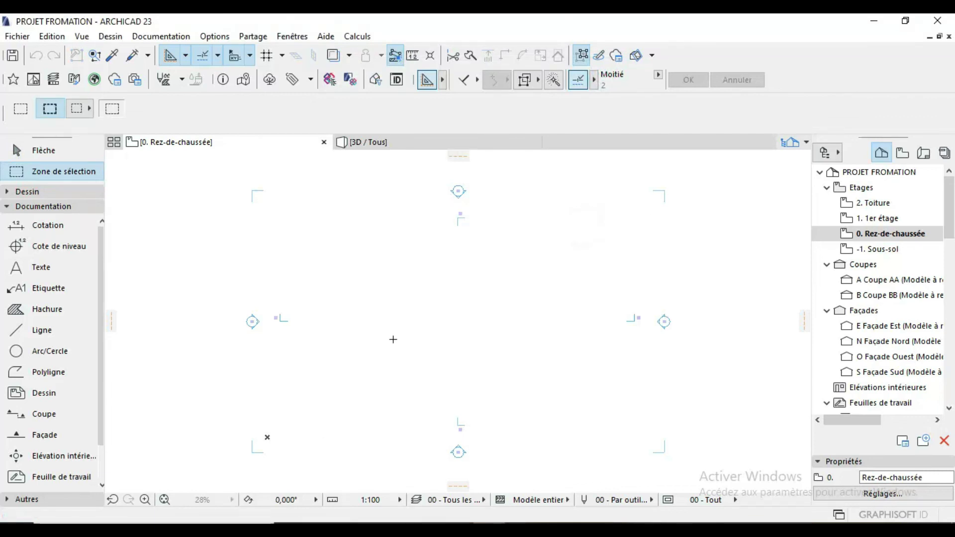
click(343, 372)
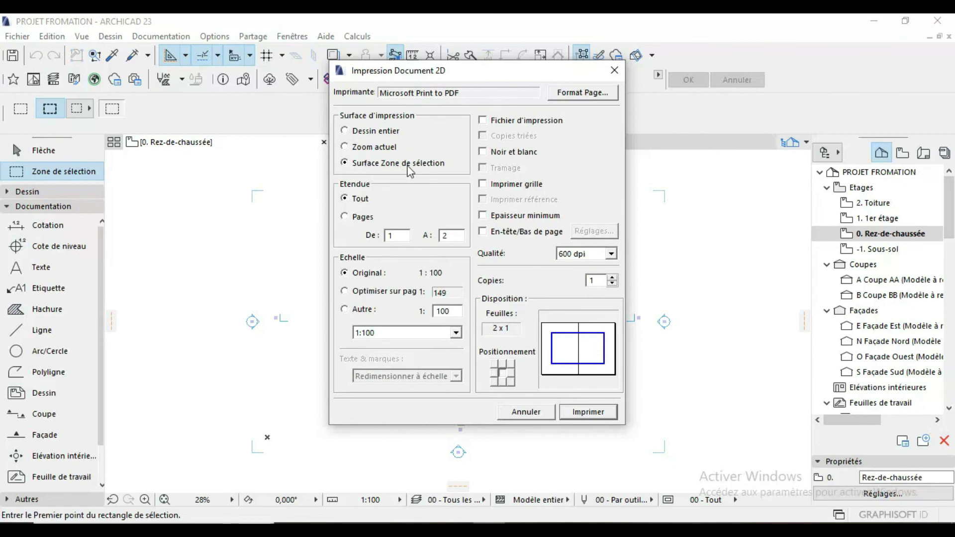
Set the Surface Zone de sélection print to the Optimiser sur page scale and its page format to Paysage orientation
click(344, 292)
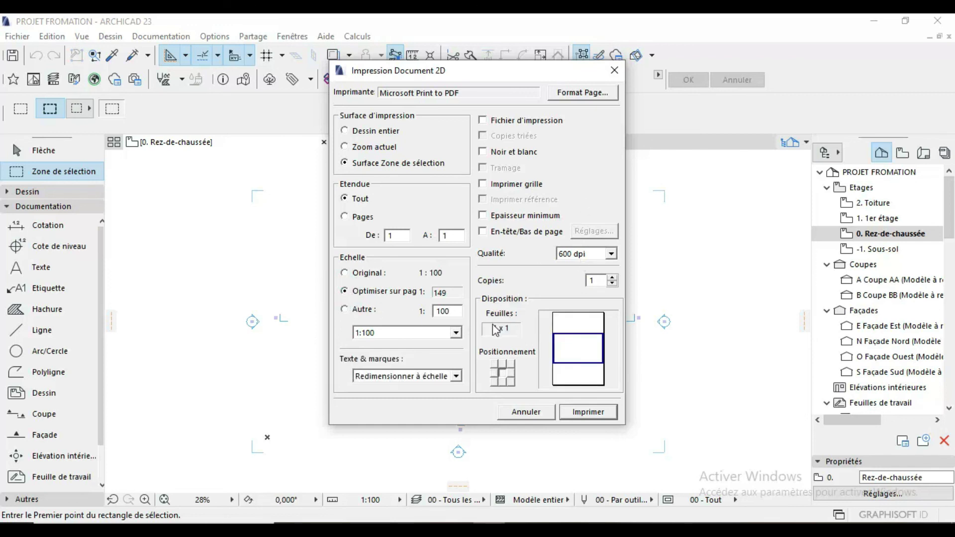
click(580, 95)
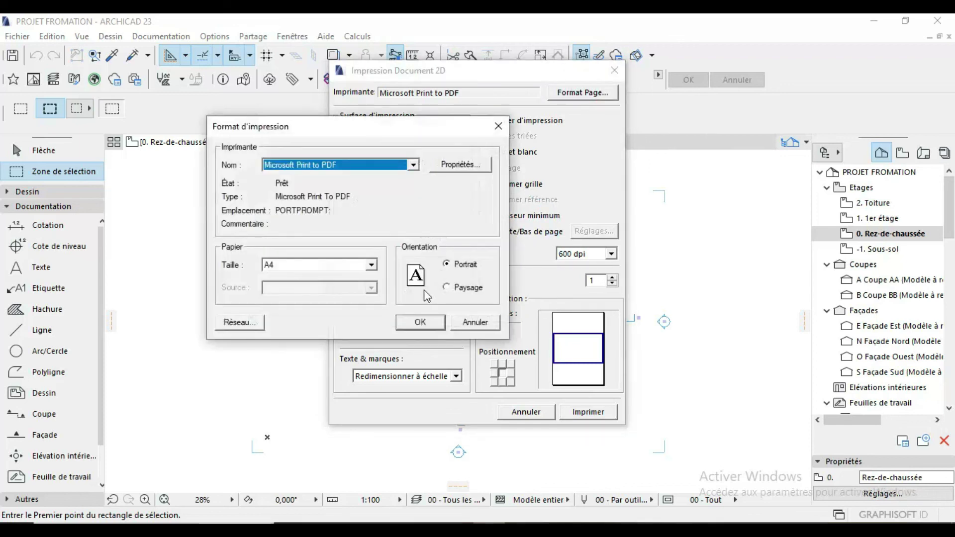
click(446, 287)
click(430, 320)
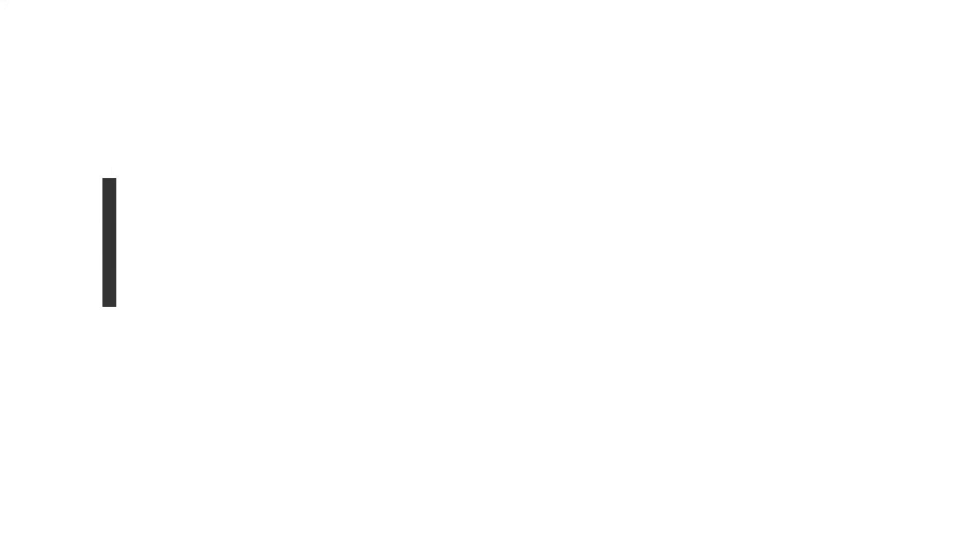